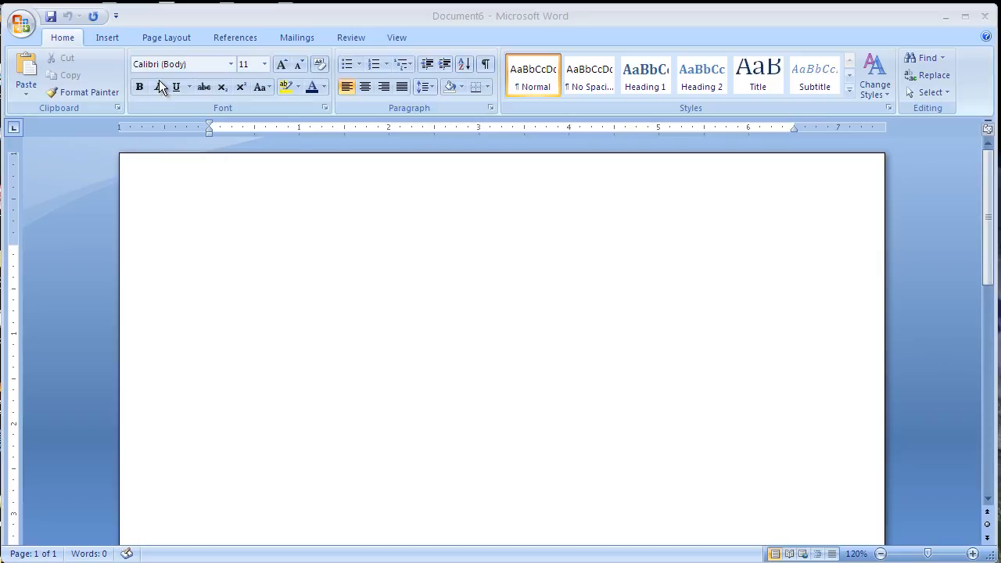
# Set custom page margins with a top margin of 0.65 inch and a bottom margin of 0.5 inch.
pyautogui.click(154, 38)
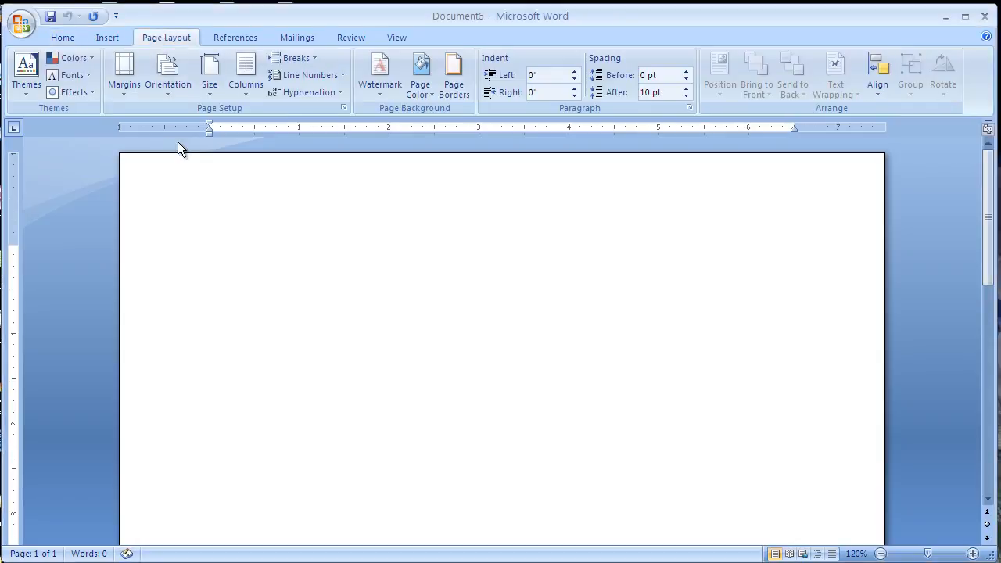
pyautogui.click(126, 72)
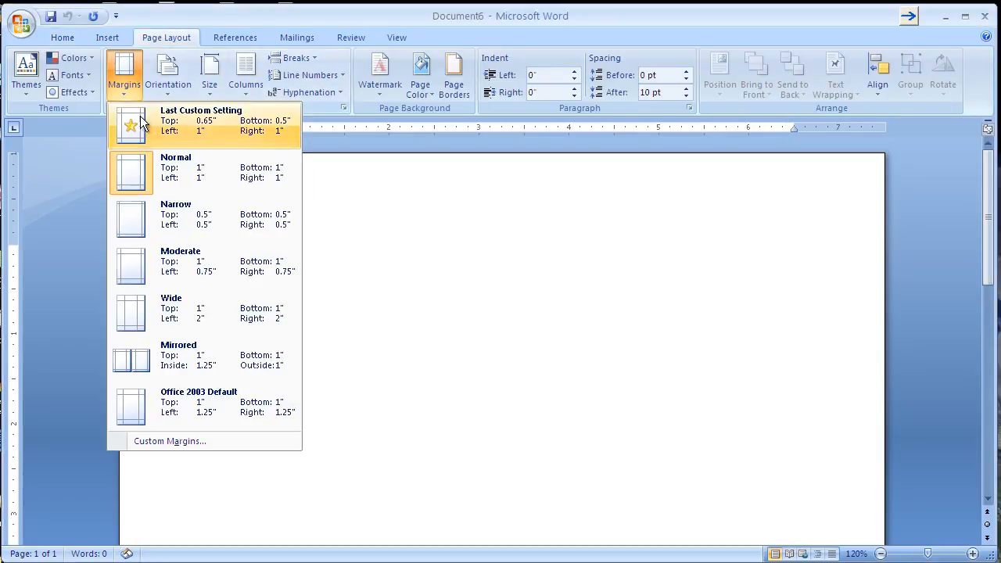
pyautogui.click(177, 441)
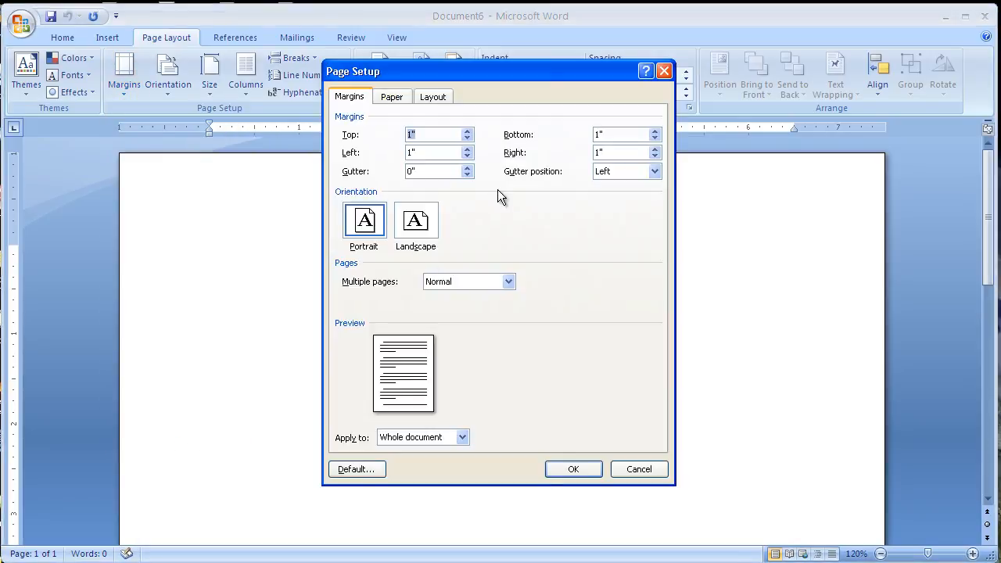
pyautogui.write('.65')
pyautogui.click(647, 133)
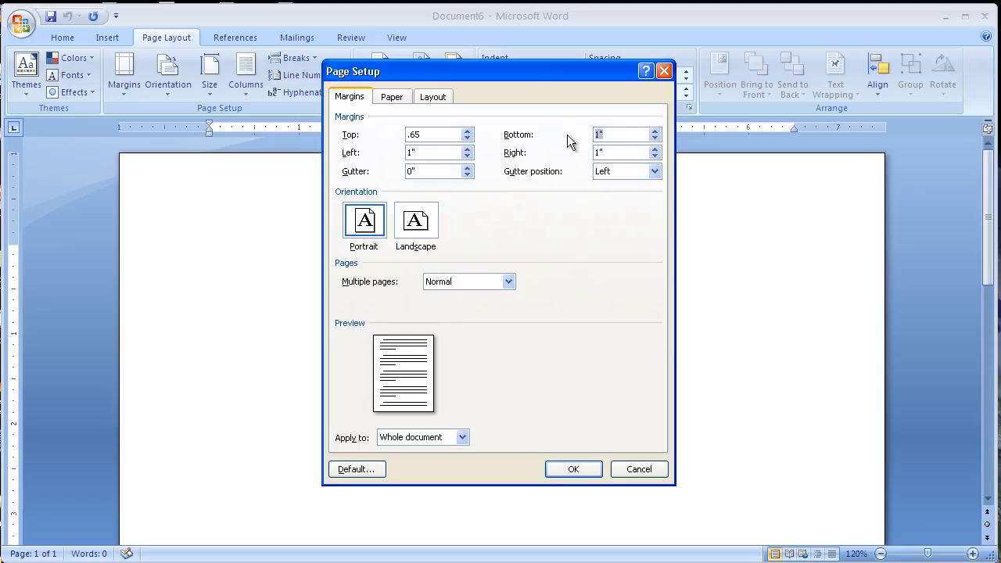
pyautogui.write('.5')
pyautogui.click(565, 470)
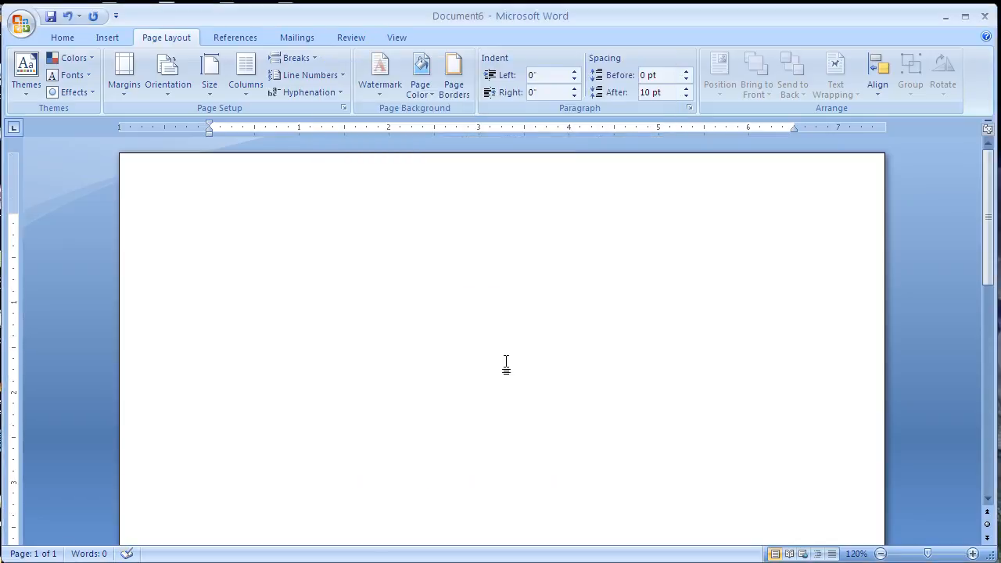
# Insert a table with 2 columns and 4 rows.
pyautogui.click(100, 36)
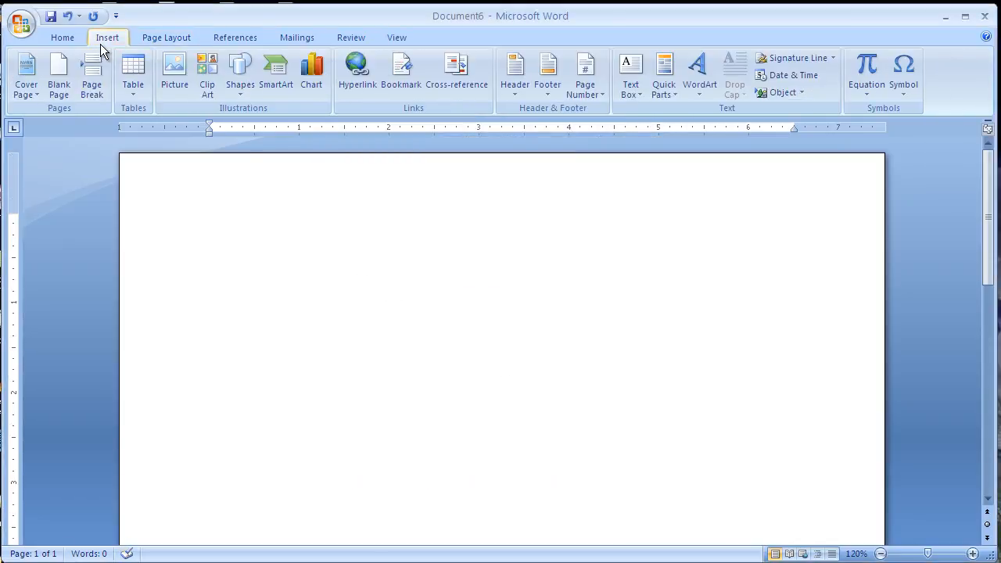
pyautogui.click(129, 71)
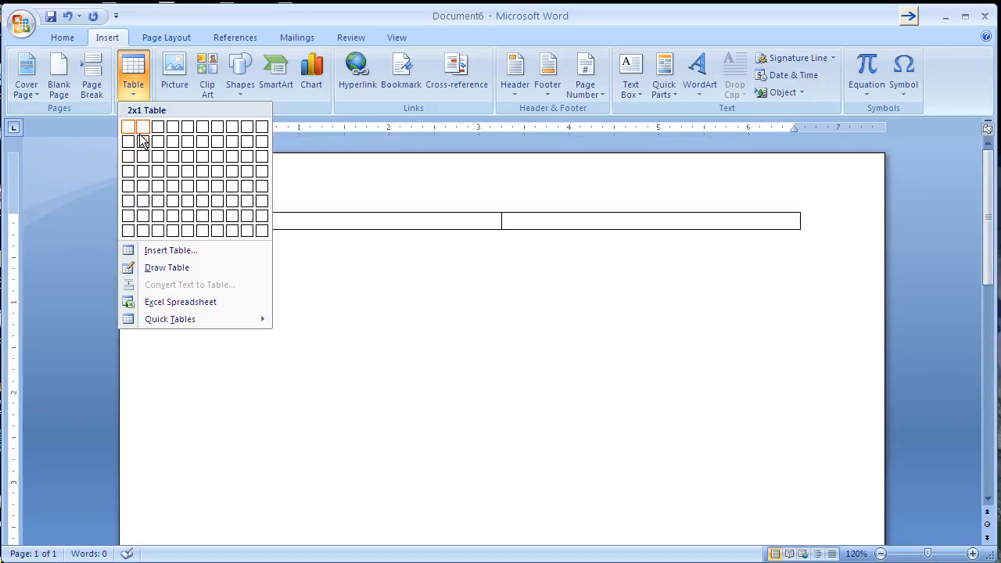
pyautogui.click(145, 176)
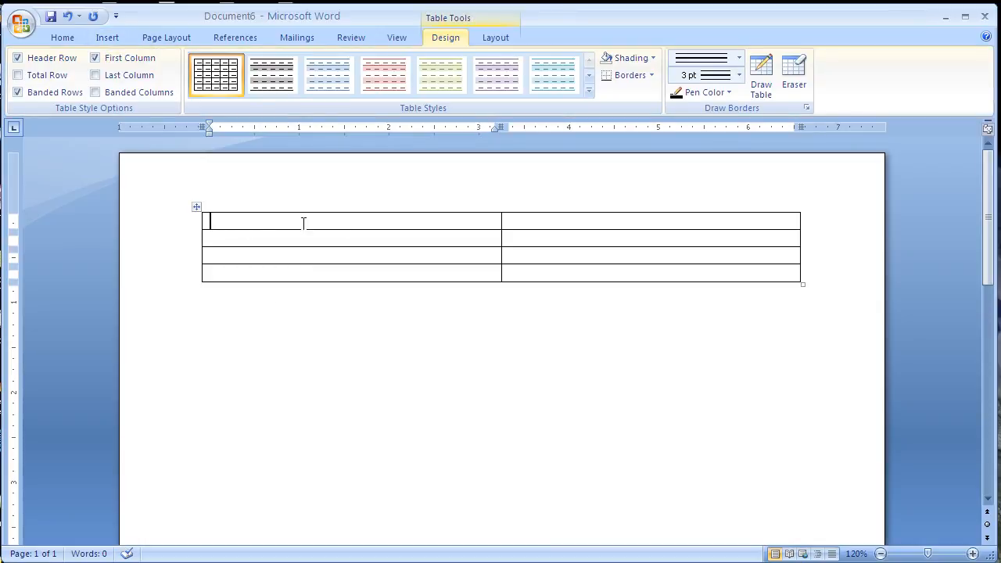
# Set the height of the table rows to 2.35 inches.
pyautogui.moveTo(279, 222); pyautogui.dragTo(354, 268)
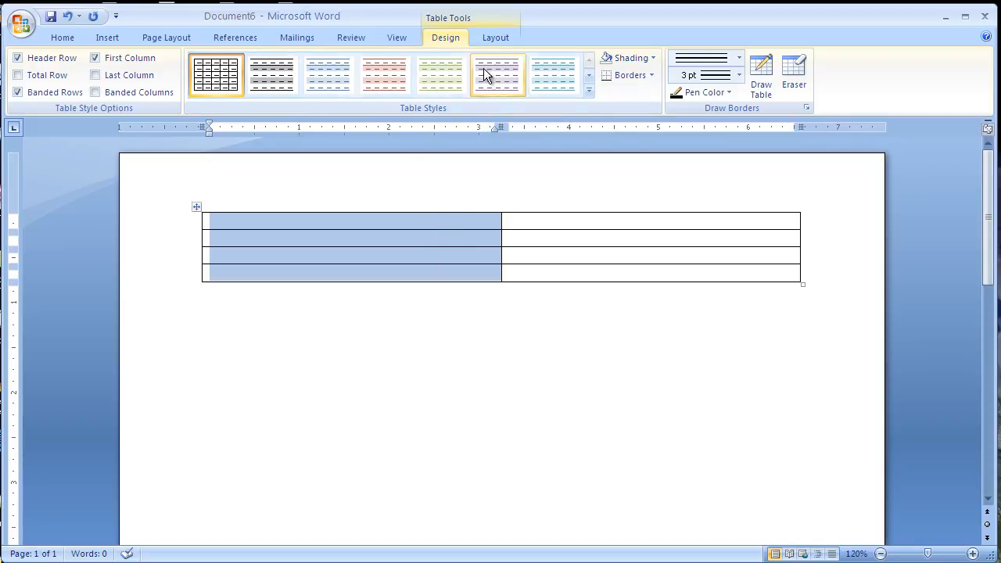
pyautogui.click(487, 38)
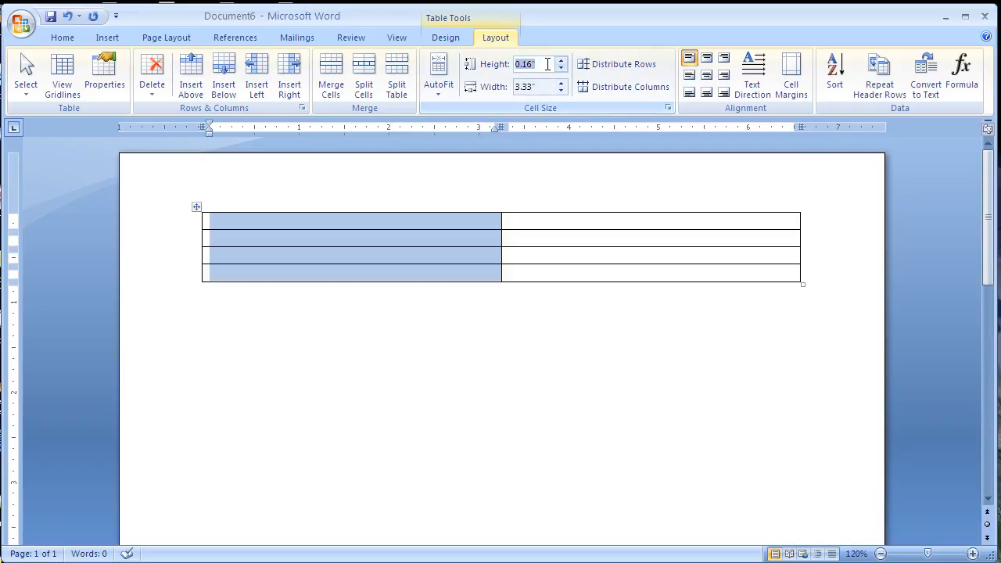
pyautogui.write('2.35')
pyautogui.press('Return')
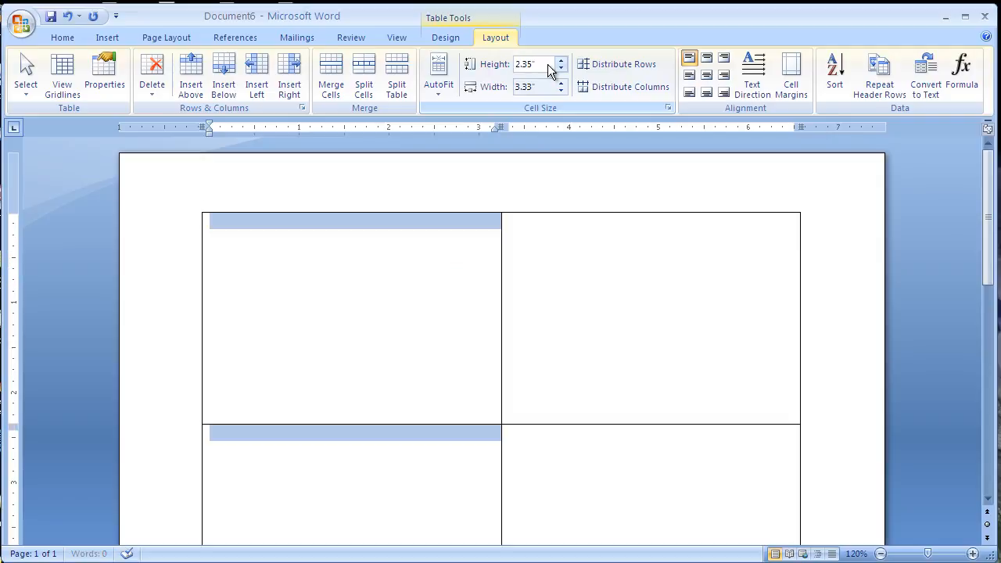
pyautogui.scroll(-1, 394, 290)
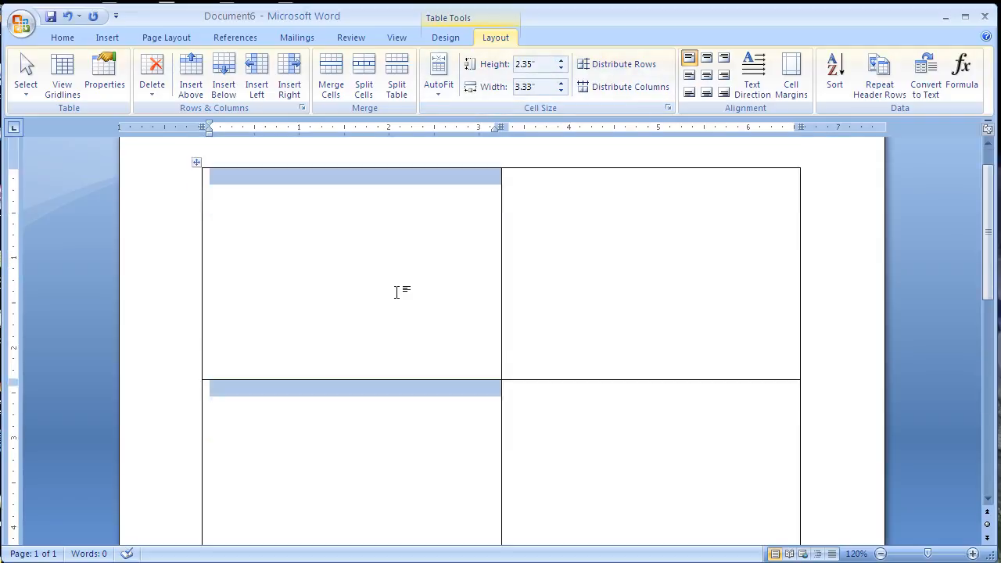
pyautogui.scroll(-5, 394, 289)
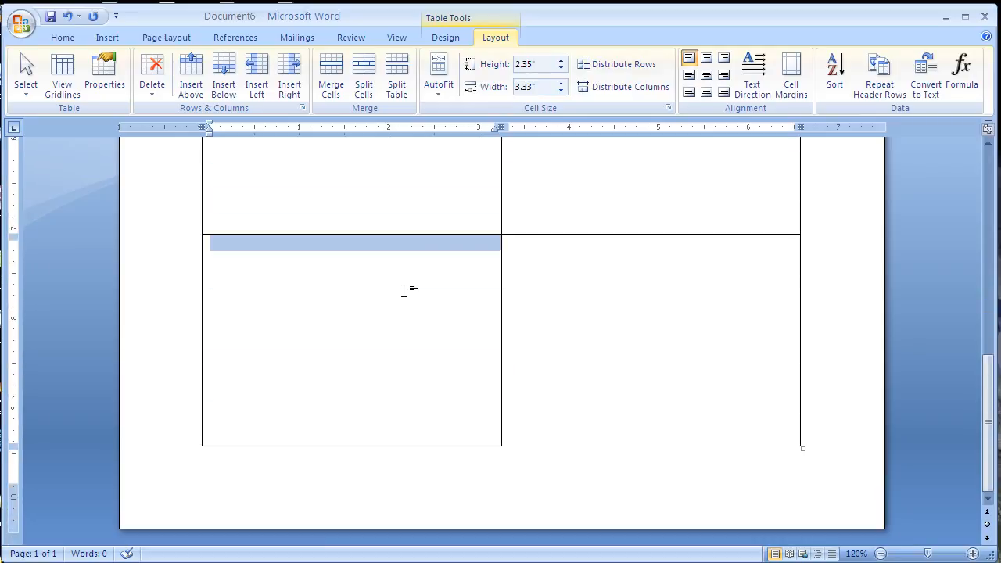
pyautogui.scroll(6, 404, 290)
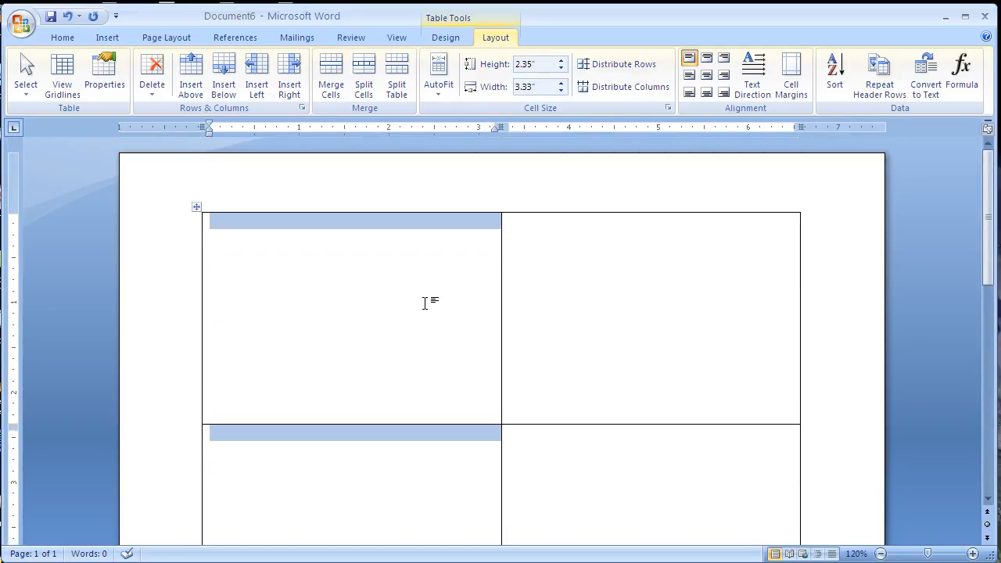
pyautogui.click(682, 320)
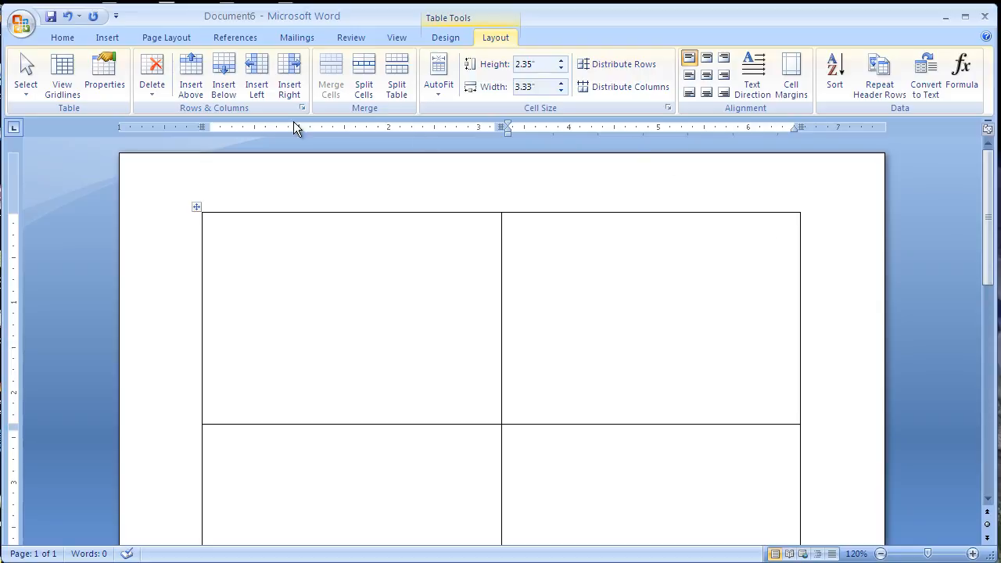
pyautogui.click(988, 131)
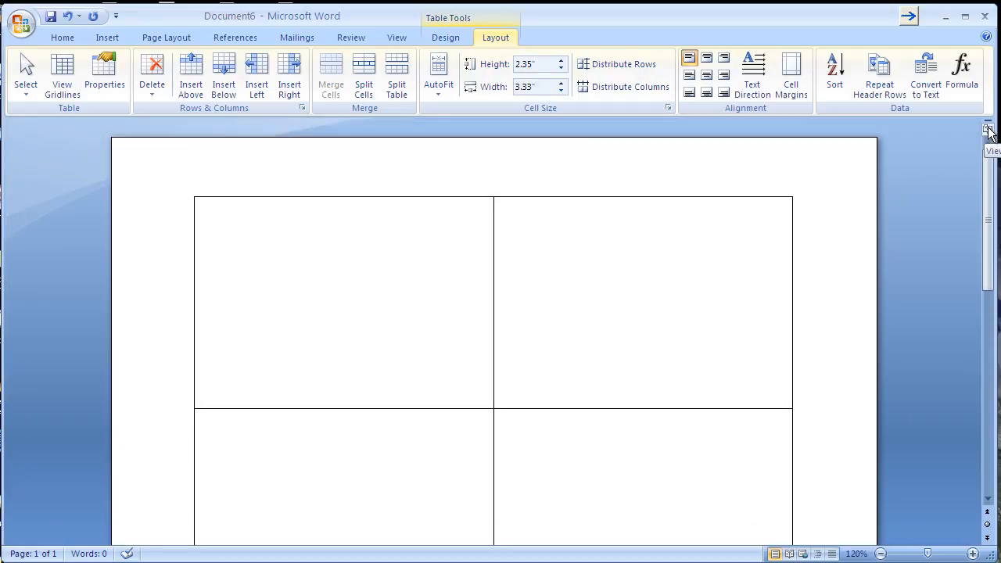
pyautogui.click(988, 130)
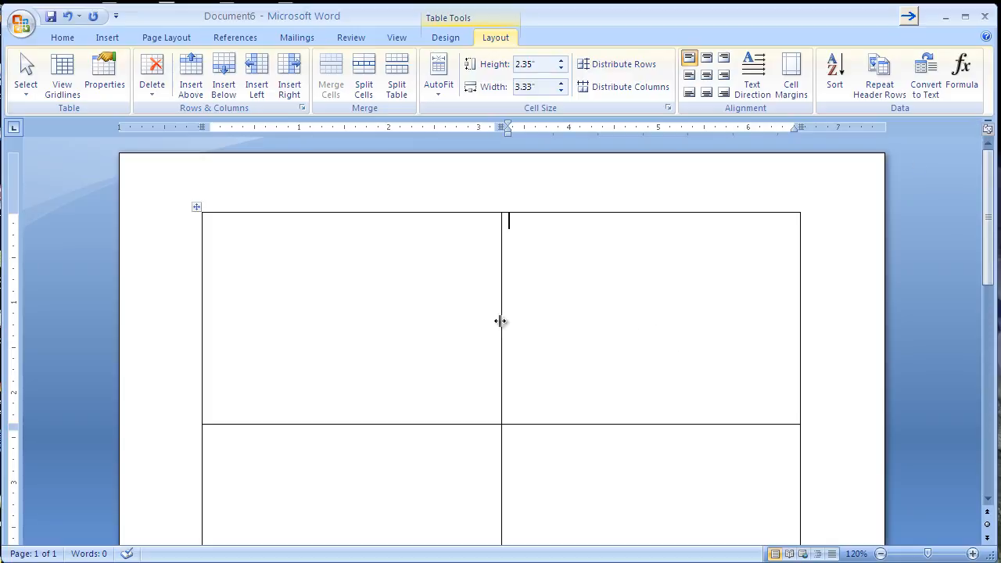
# Narrow the first column to about 1.58 inches and merge all of its cells into one tall cell.
pyautogui.moveTo(502, 320); pyautogui.dragTo(344, 316)
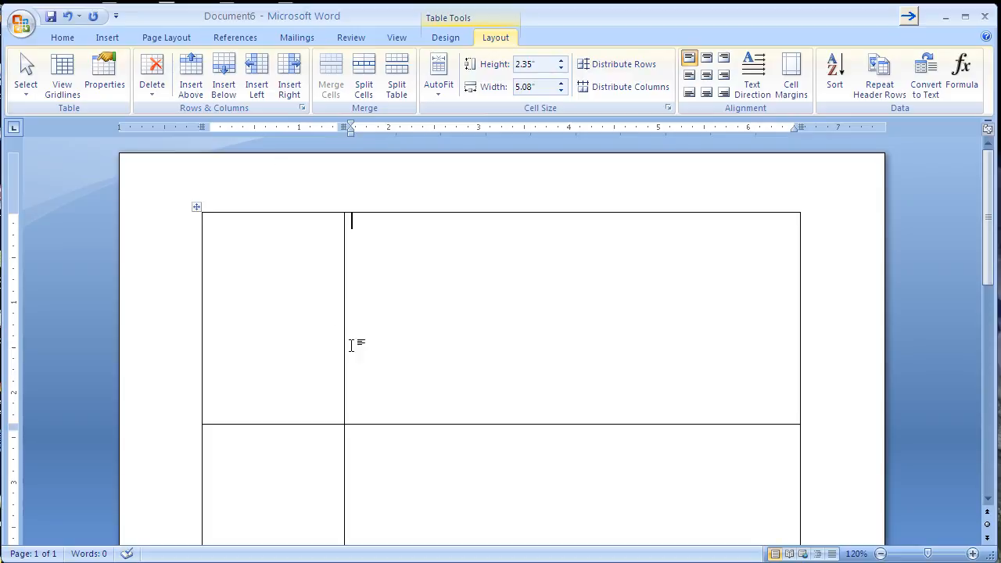
pyautogui.moveTo(277, 268); pyautogui.dragTo(282, 476)
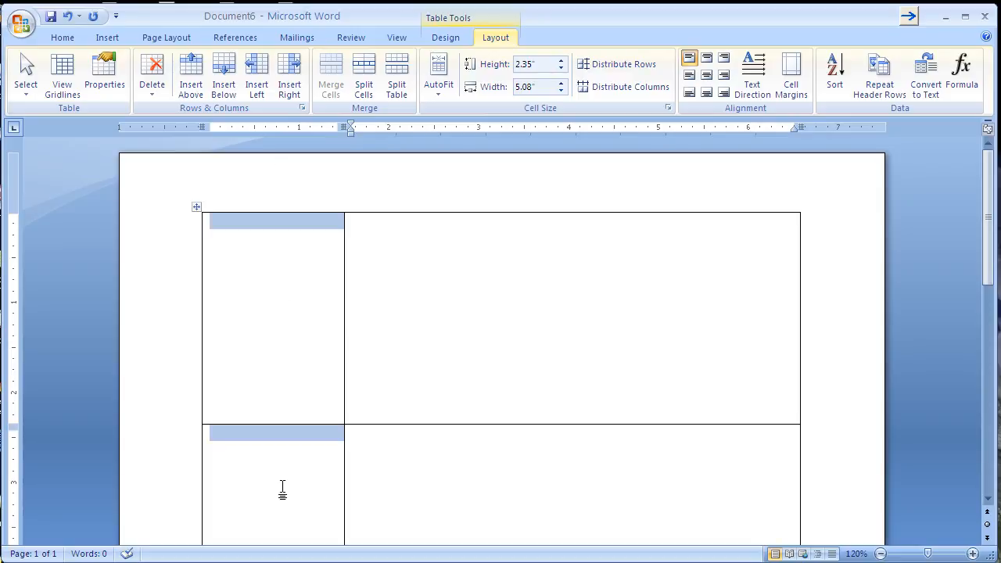
pyautogui.moveTo(282, 534); pyautogui.dragTo(270, 422)
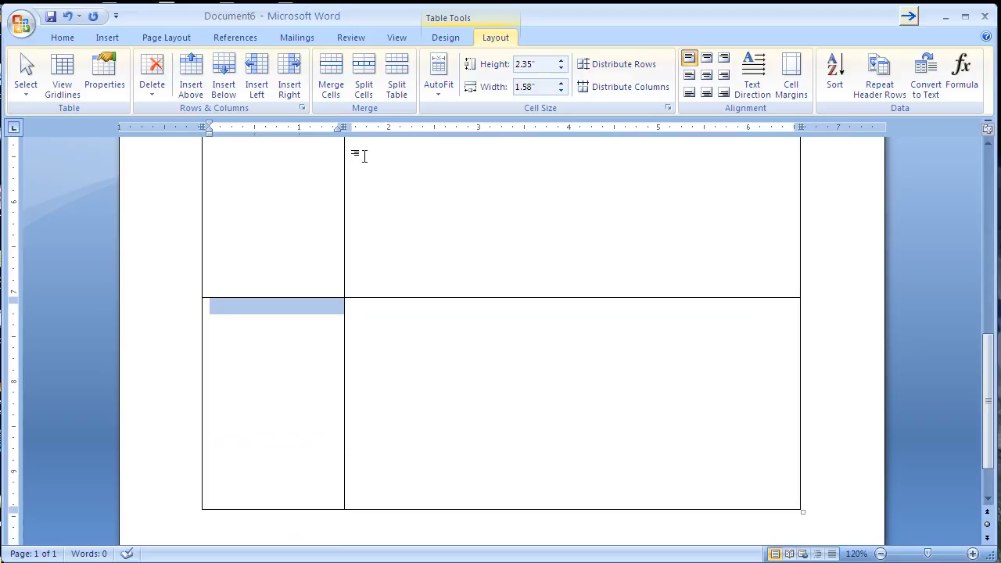
pyautogui.click(338, 86)
pyautogui.scroll(3, 261, 338)
pyautogui.scroll(-1, 263, 335)
pyautogui.scroll(-8, 263, 335)
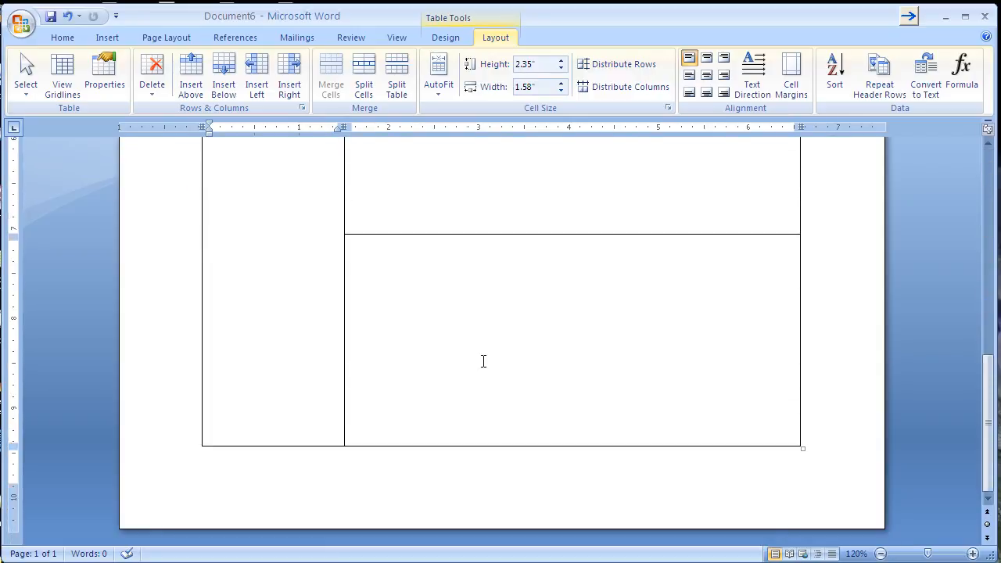
pyautogui.scroll(-1, 485, 352)
pyautogui.scroll(10, 480, 353)
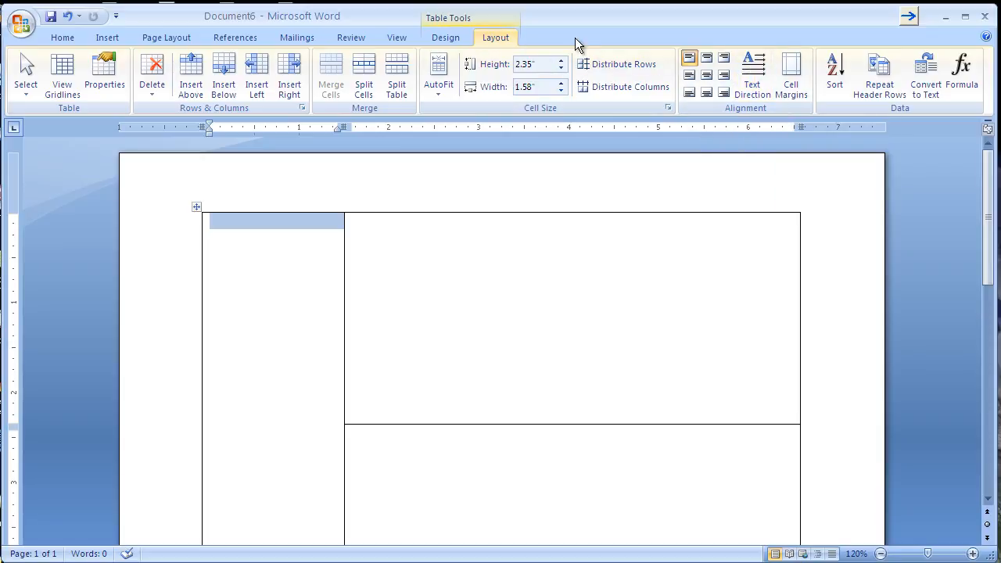
# Turn the merged cell's text direction to read bottom to top and set its font to Gill Sans MT.
pyautogui.click(755, 75)
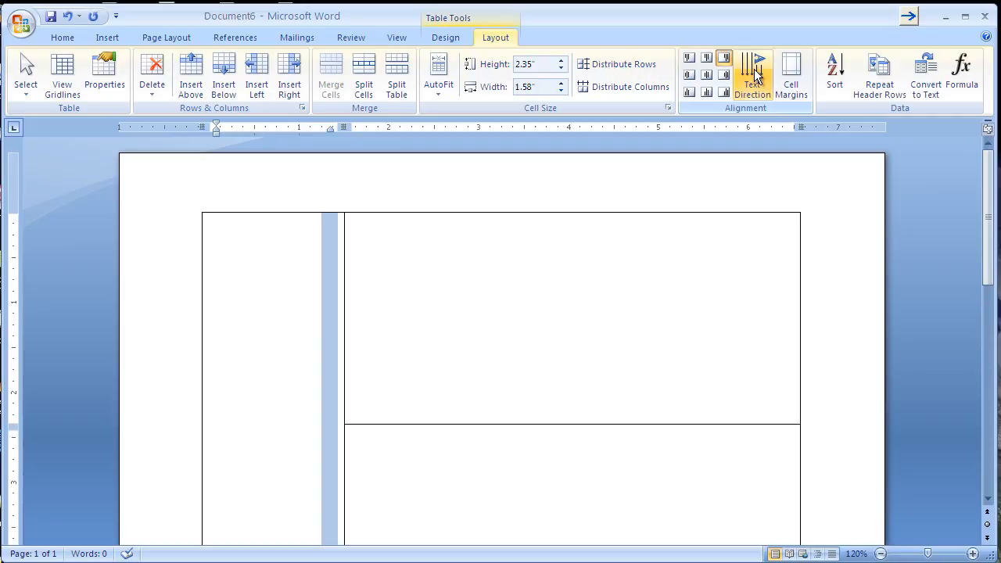
pyautogui.click(756, 72)
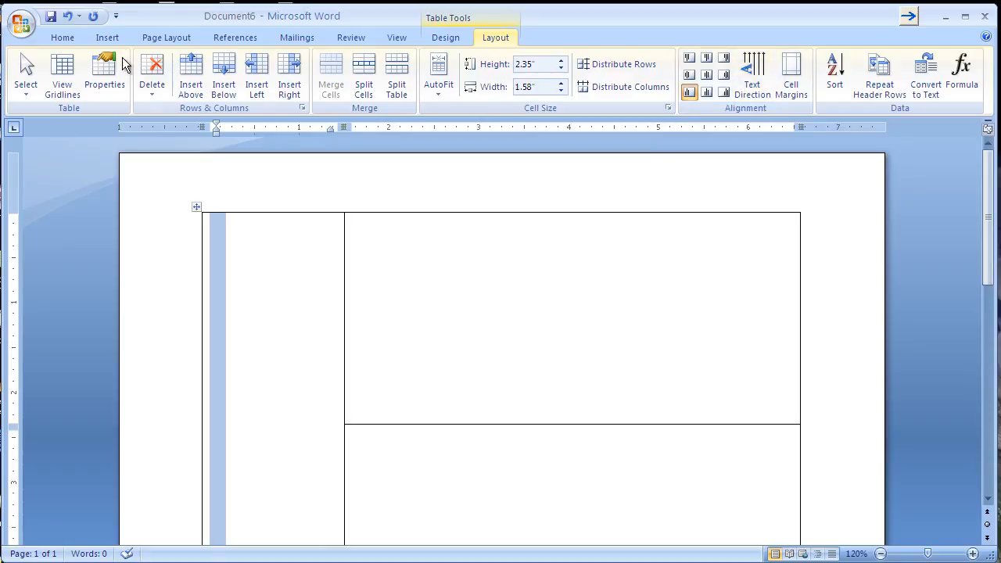
pyautogui.click(63, 38)
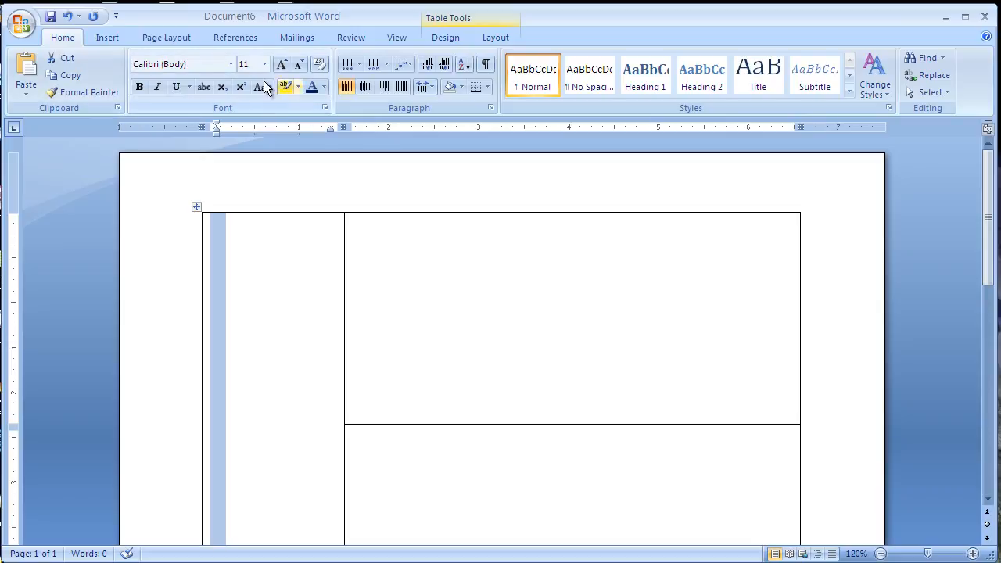
pyautogui.click(232, 64)
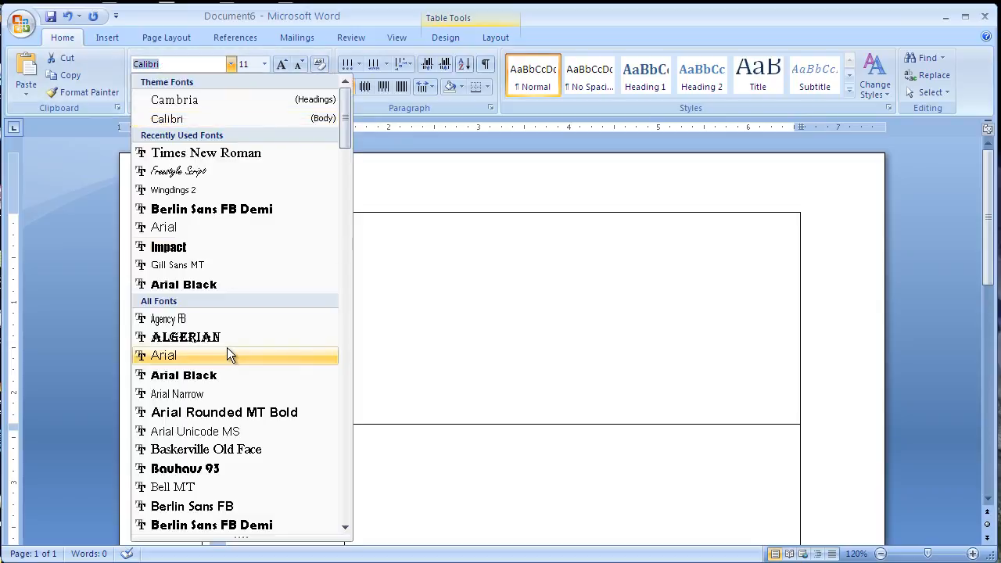
pyautogui.scroll(-9, 230, 339)
pyautogui.scroll(-13, 230, 339)
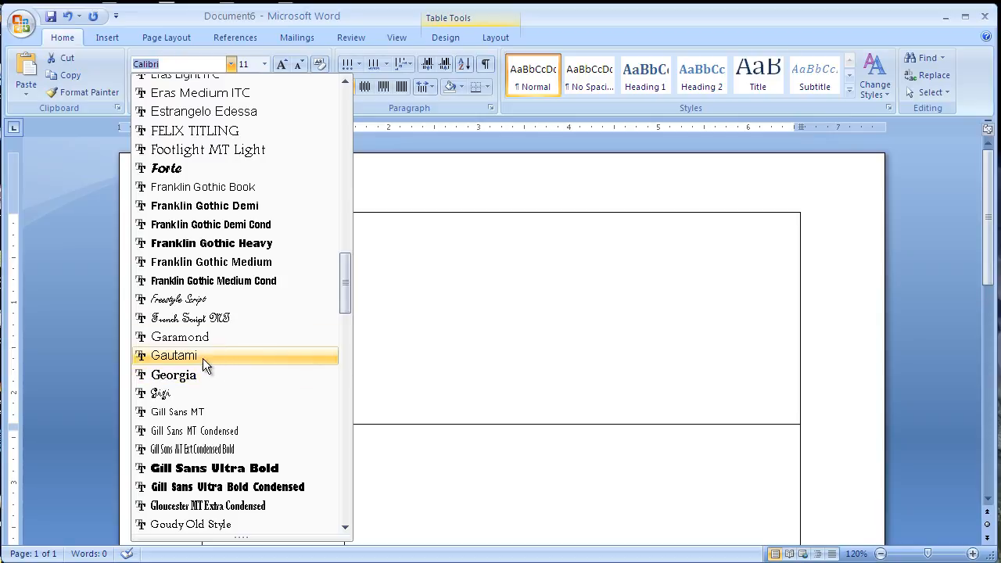
pyautogui.click(195, 416)
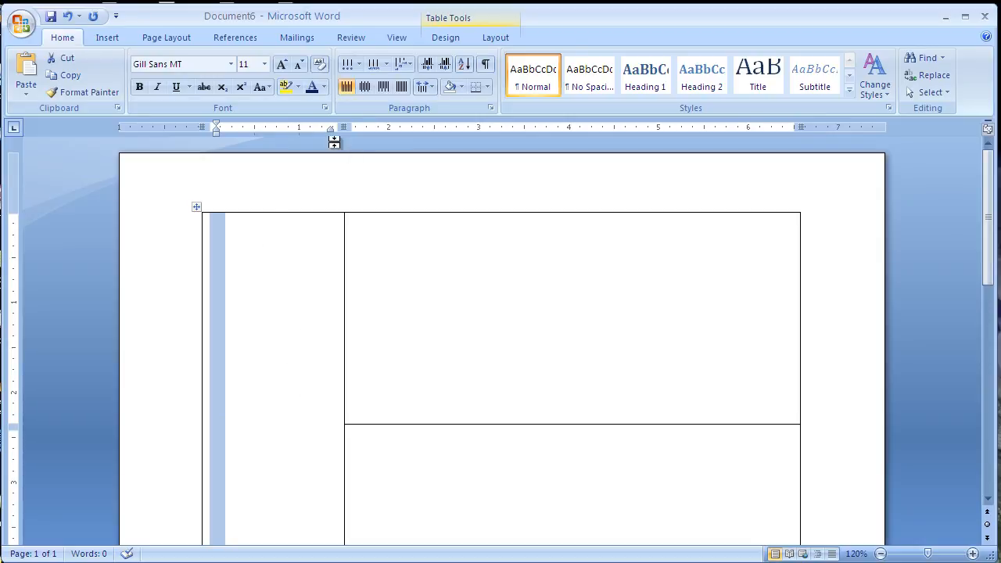
# Set the merged cell's font size to 80 points.
pyautogui.click(264, 63)
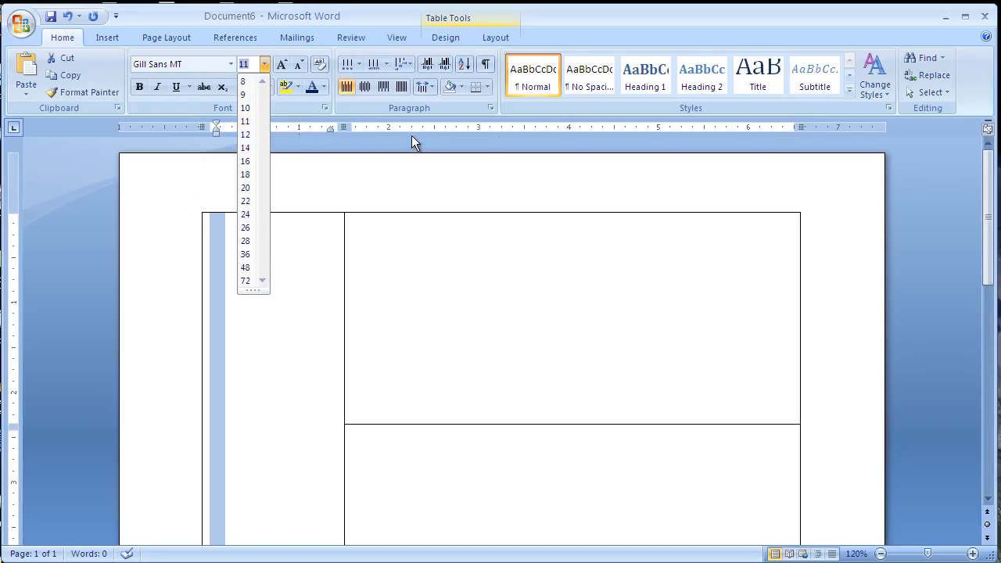
pyautogui.click(494, 140)
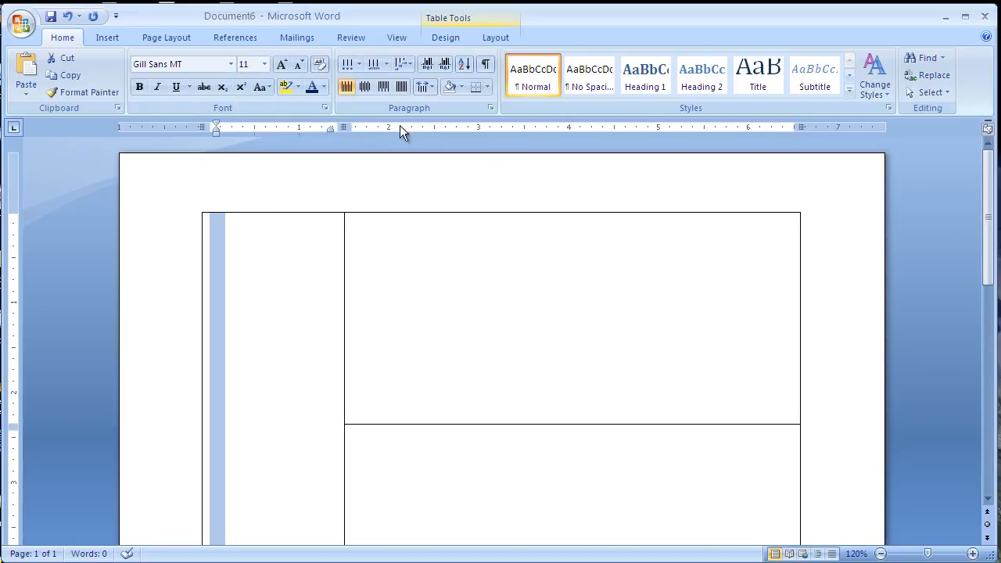
pyautogui.click(324, 109)
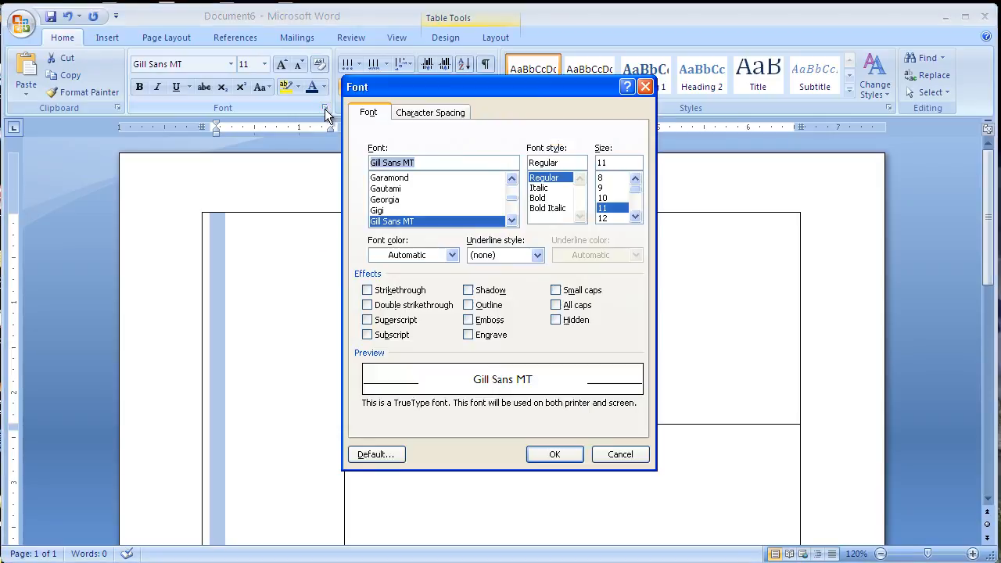
pyautogui.click(606, 162)
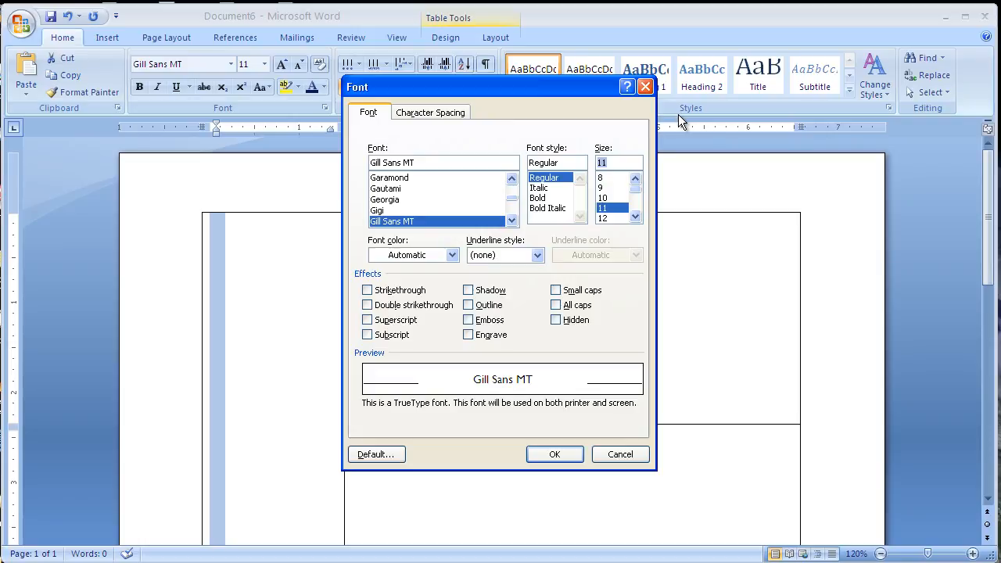
pyautogui.write('80')
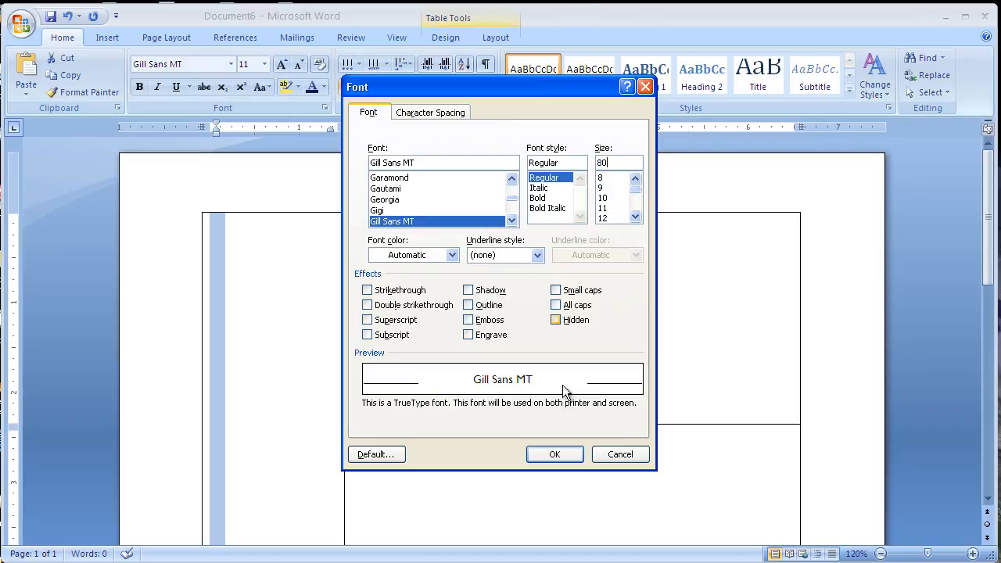
pyautogui.click(545, 452)
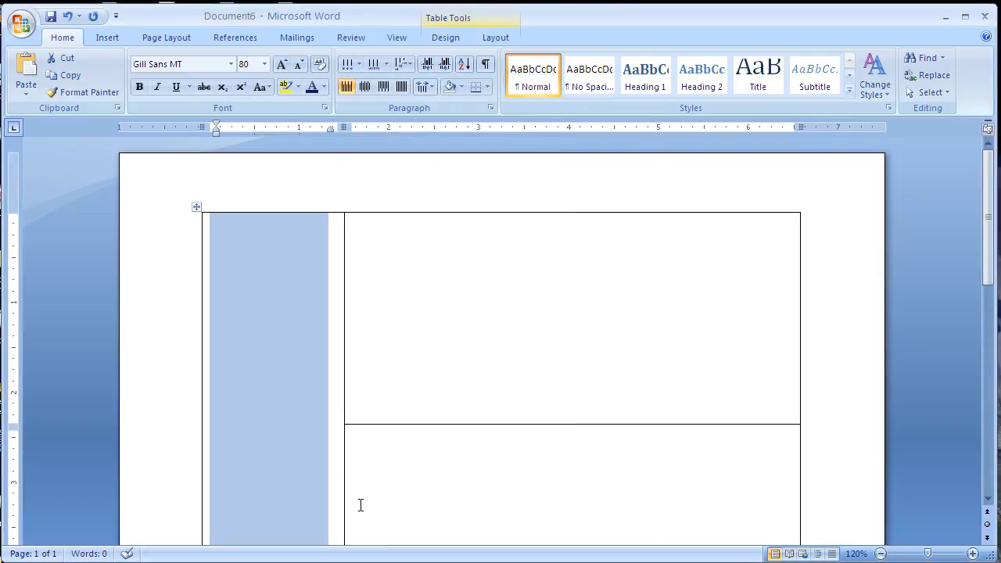
# Type Graduation 2011 into the merged cell, correcting the typo along the way.
pyautogui.write('Gsraduatio')
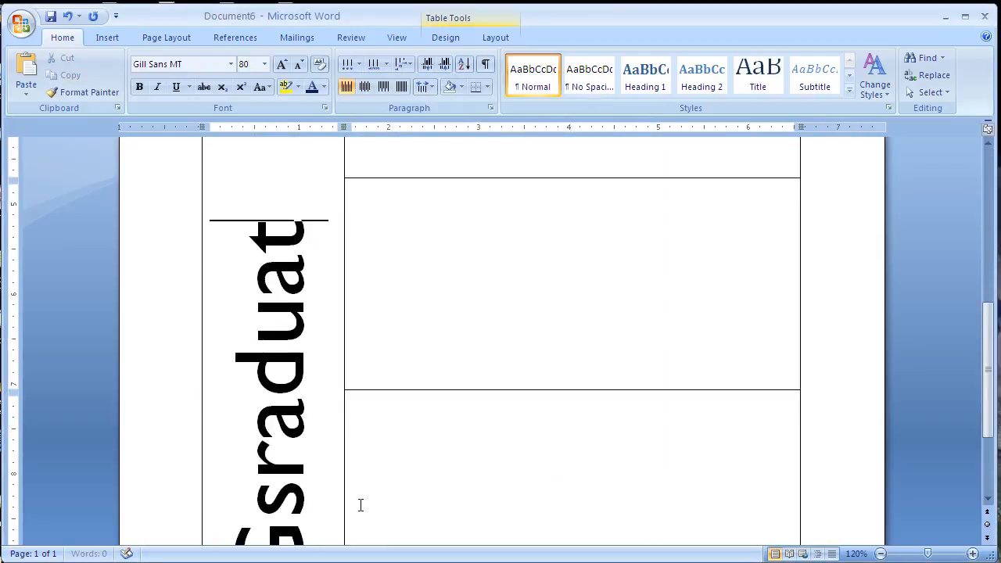
pyautogui.press('BackSpace')
pyautogui.press('BackSpace')
pyautogui.press('BackSpace')
pyautogui.press('BackSpace')
pyautogui.press('BackSpace')
pyautogui.press('BackSpace')
pyautogui.press('BackSpace')
pyautogui.press('BackSpace')
pyautogui.press('BackSpace')
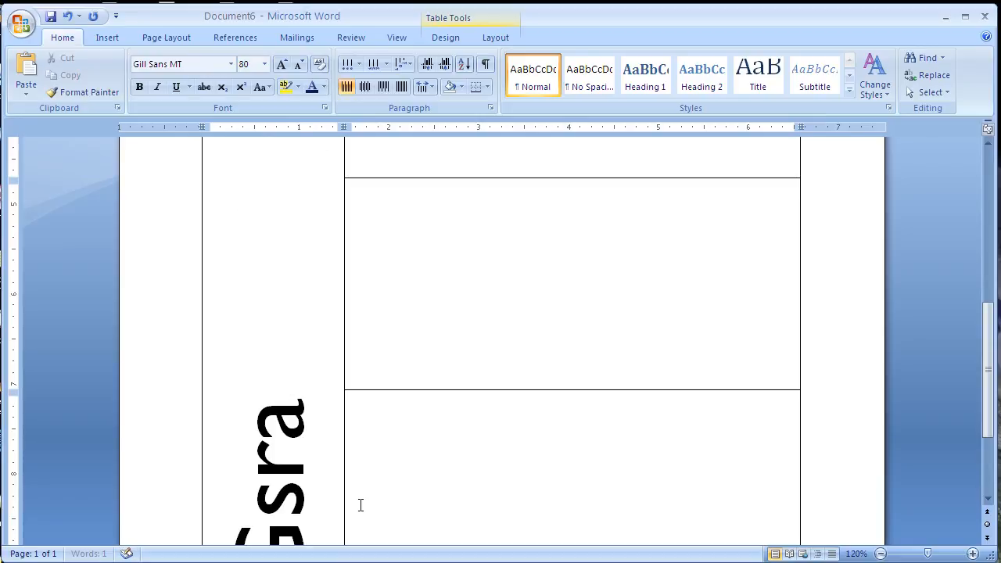
pyautogui.write('raduation')
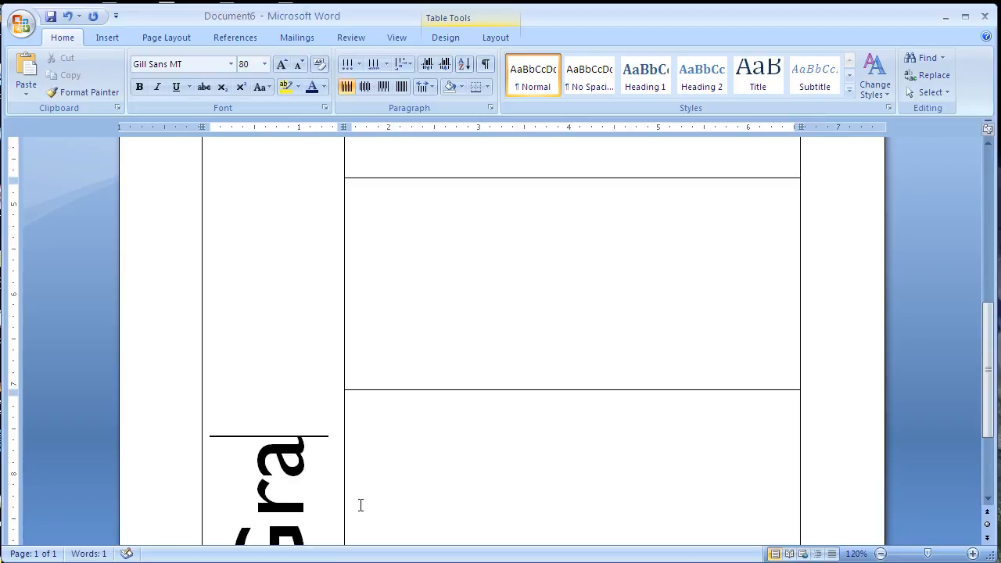
pyautogui.write(' 2011')
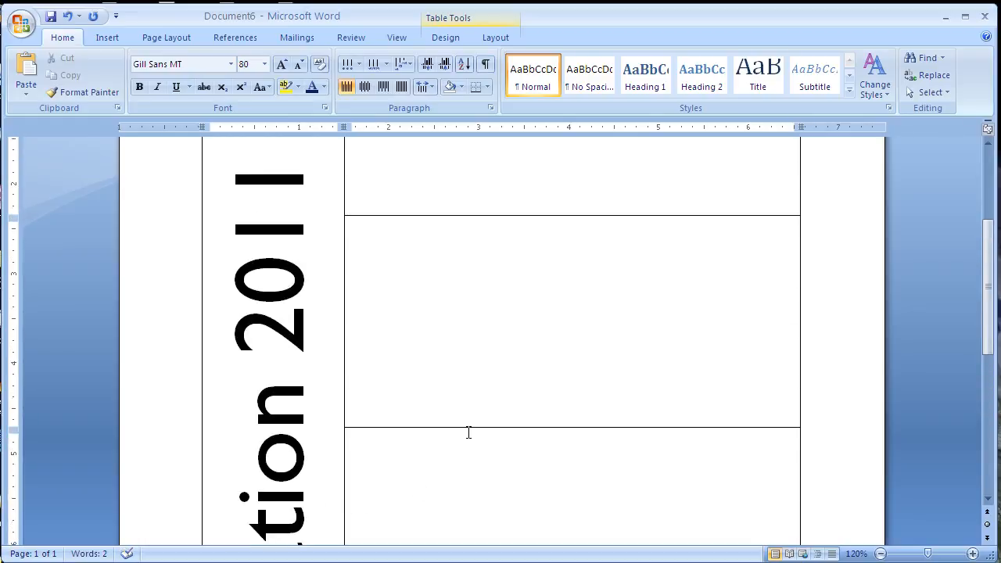
# Center the heading text horizontally and vertically within the merged cell.
pyautogui.scroll(-8, 468, 439)
pyautogui.scroll(12, 465, 442)
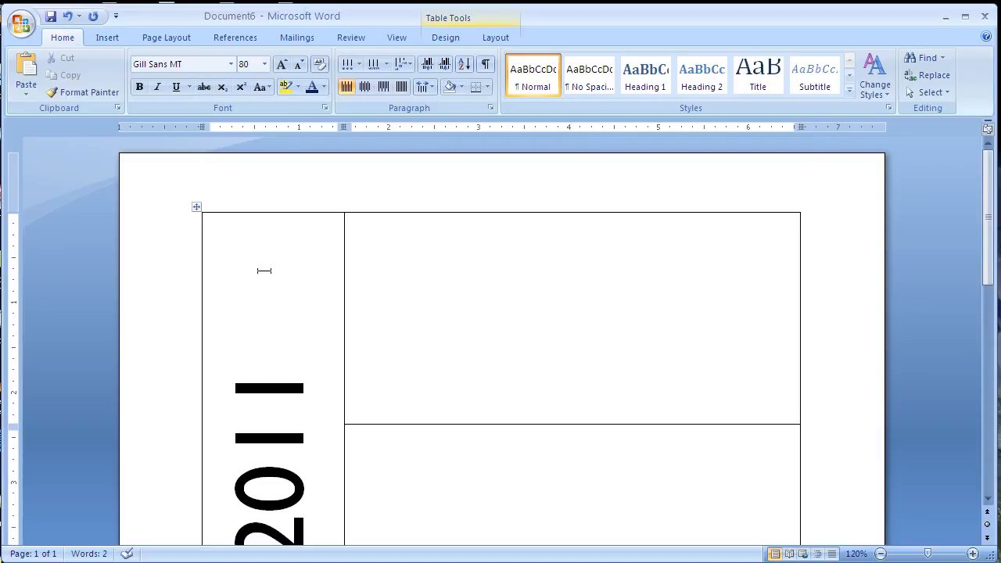
pyautogui.scroll(-10, 295, 342)
pyautogui.scroll(5, 299, 405)
pyautogui.scroll(5, 300, 405)
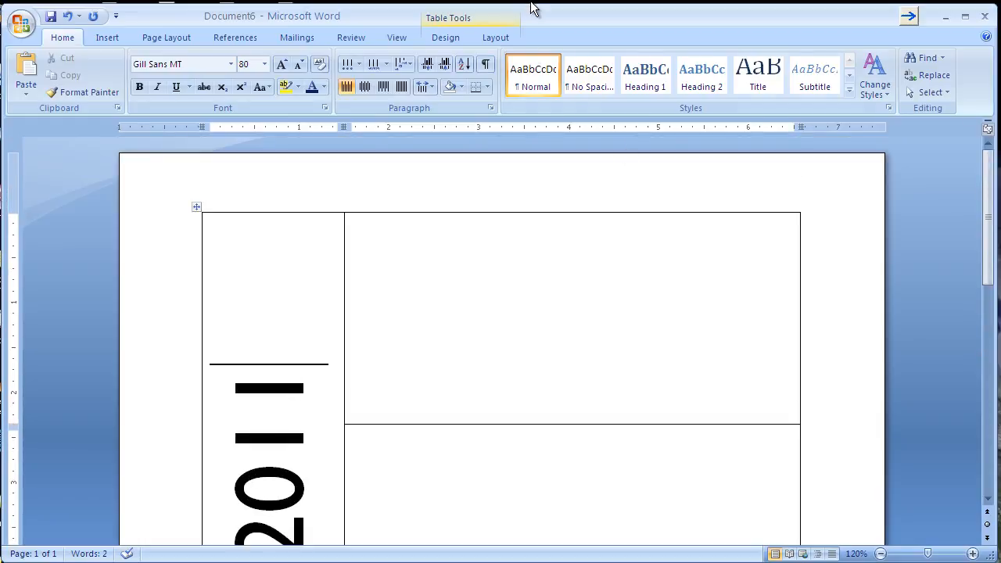
pyautogui.click(499, 40)
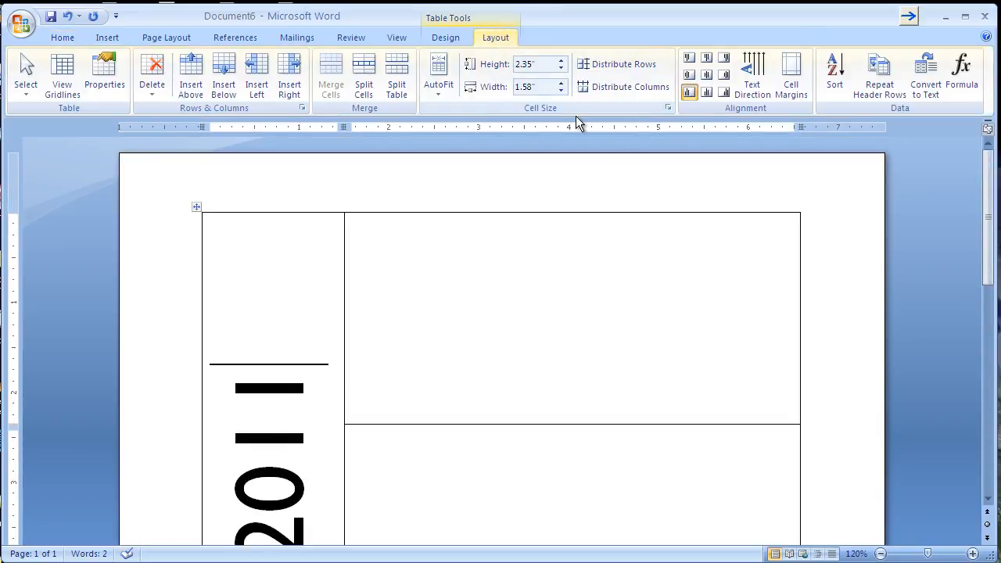
pyautogui.click(709, 76)
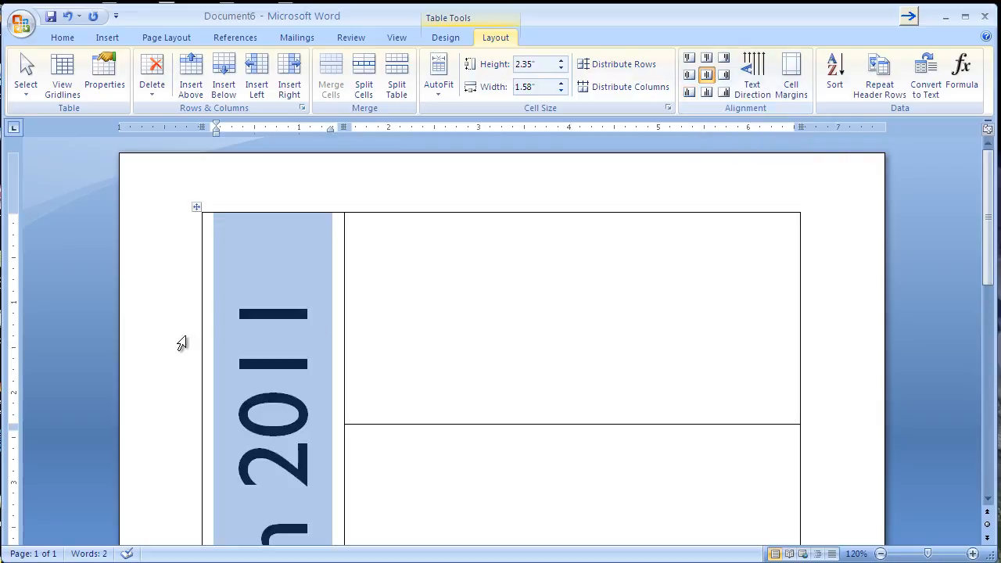
# In the top-right cell, set the font to Times New Roman at 36 points.
pyautogui.scroll(-10, 275, 323)
pyautogui.scroll(10, 282, 327)
pyautogui.scroll(-3, 277, 317)
pyautogui.click(371, 364)
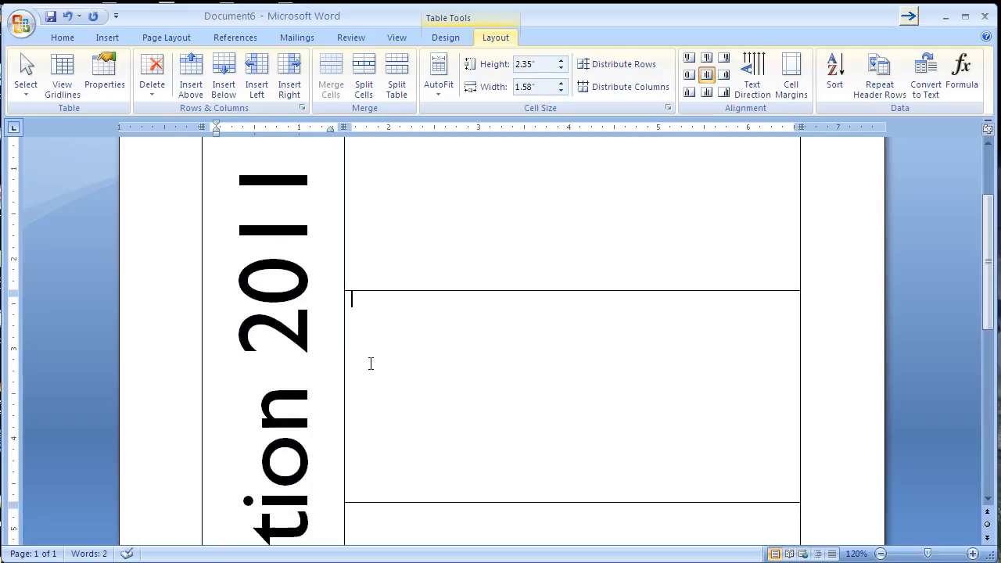
pyautogui.scroll(3, 387, 368)
pyautogui.click(376, 228)
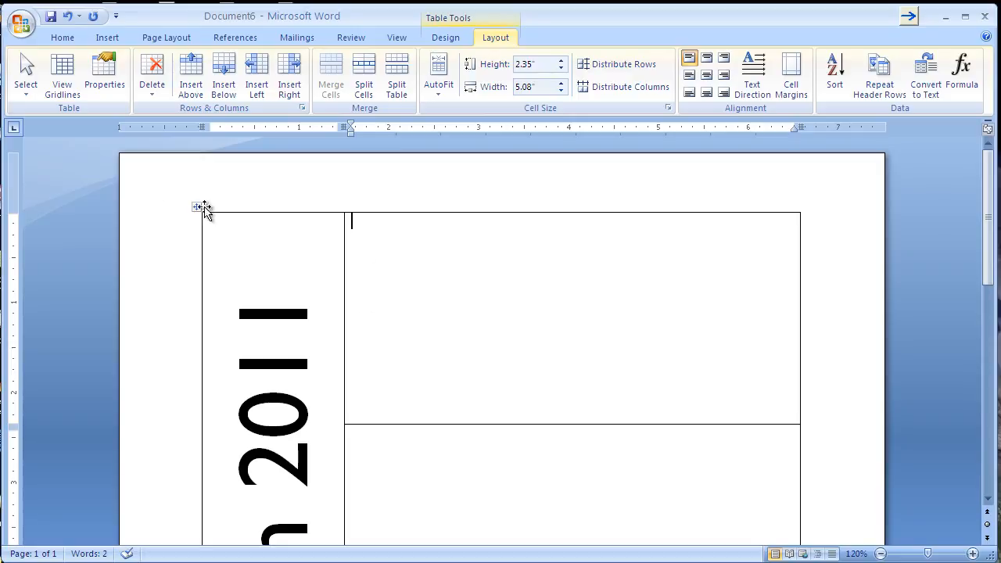
pyautogui.click(67, 36)
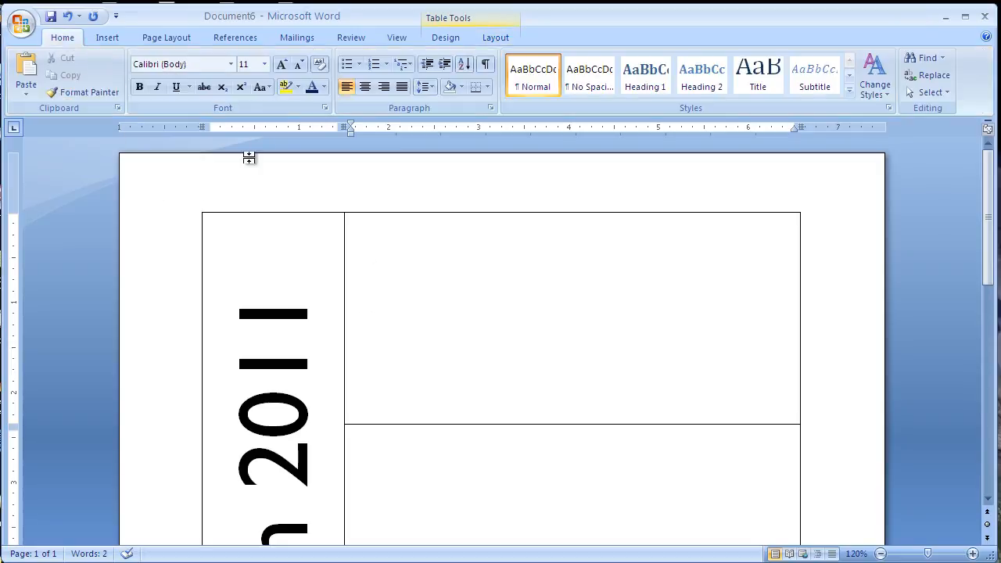
pyautogui.click(230, 64)
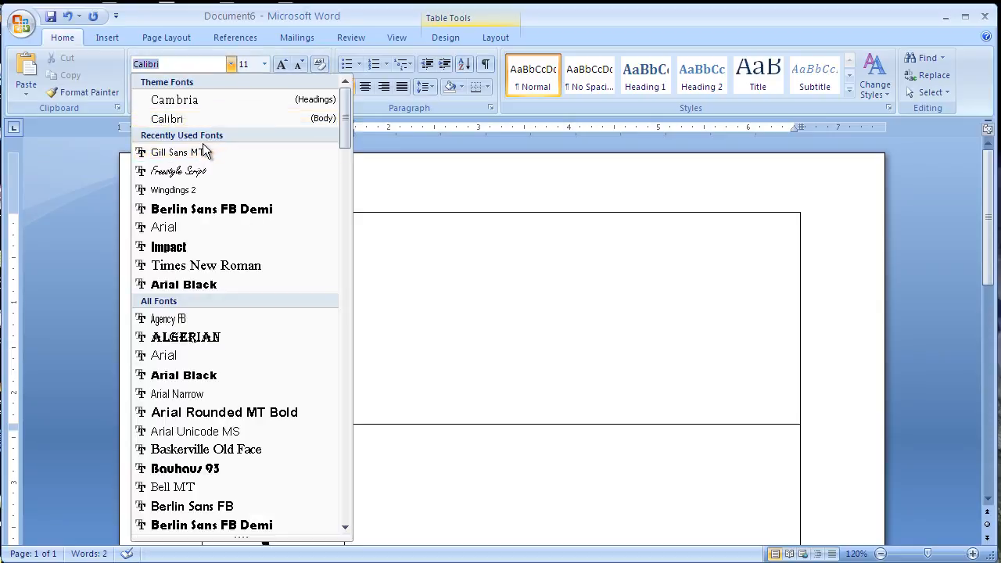
pyautogui.scroll(-5, 202, 360)
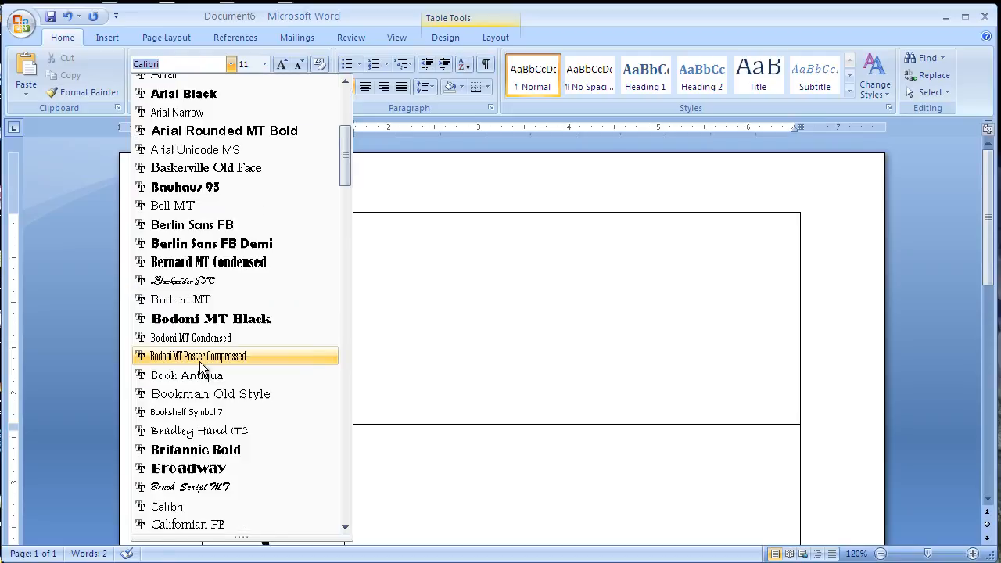
pyautogui.scroll(-20, 197, 359)
pyautogui.scroll(-13, 188, 348)
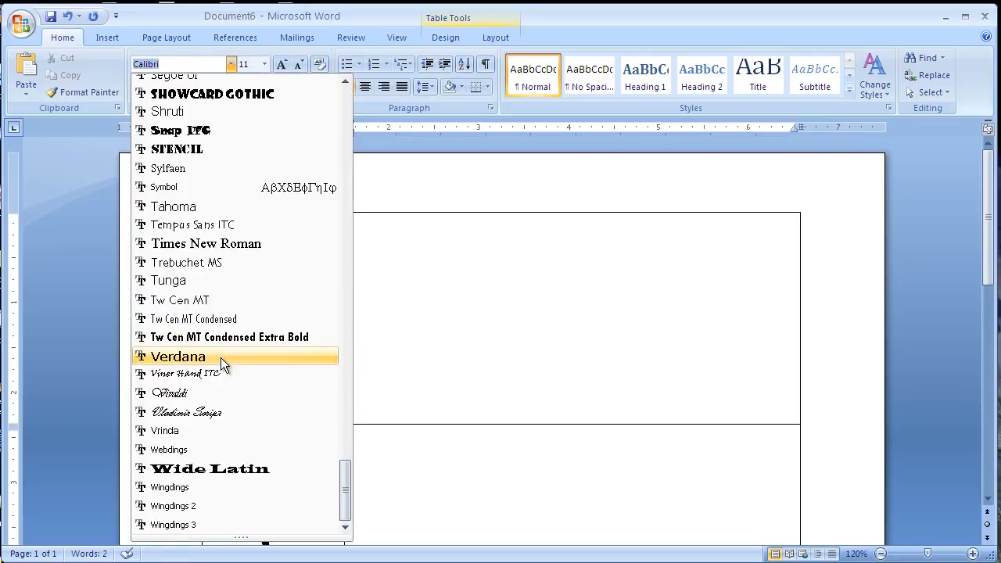
pyautogui.click(214, 245)
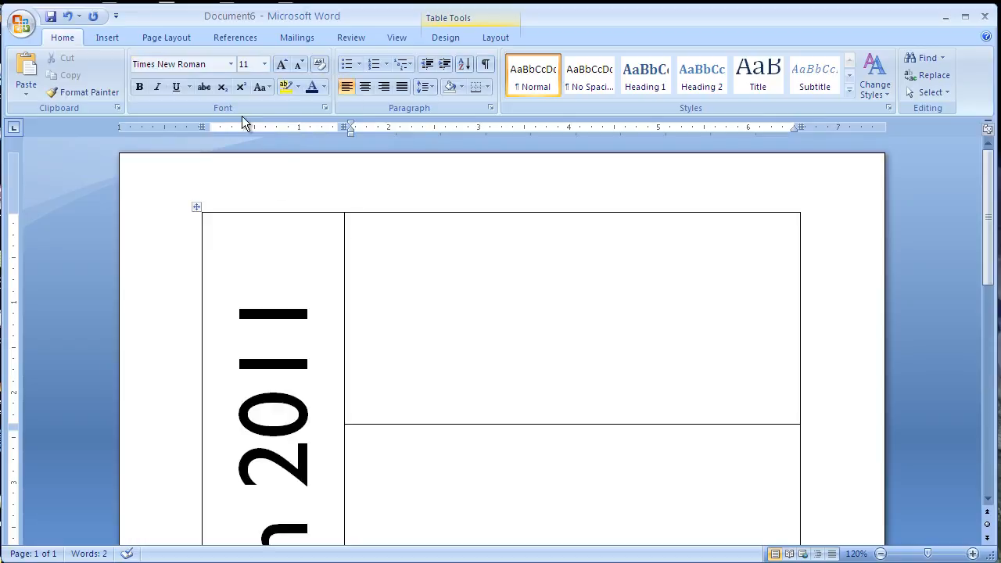
pyautogui.click(265, 64)
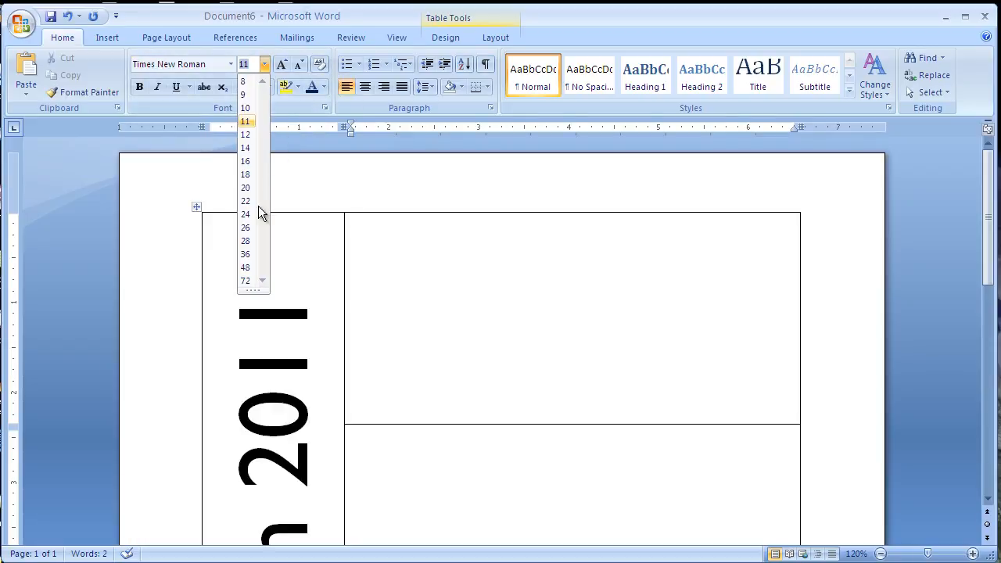
pyautogui.click(249, 254)
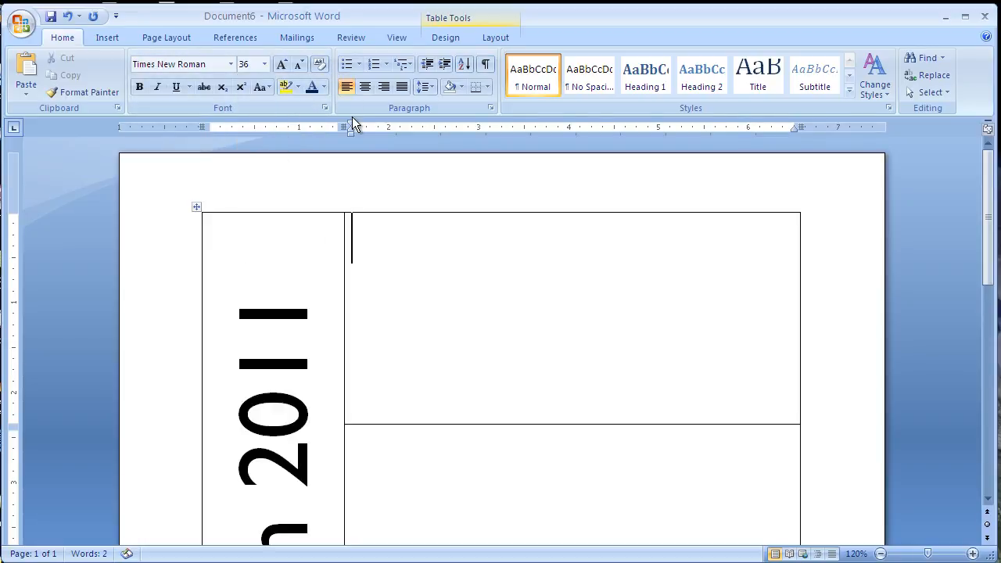
# Type Weaver St. Middle School in the top-right cell, removing the stray semicolon.
pyautogui.write('Wea')
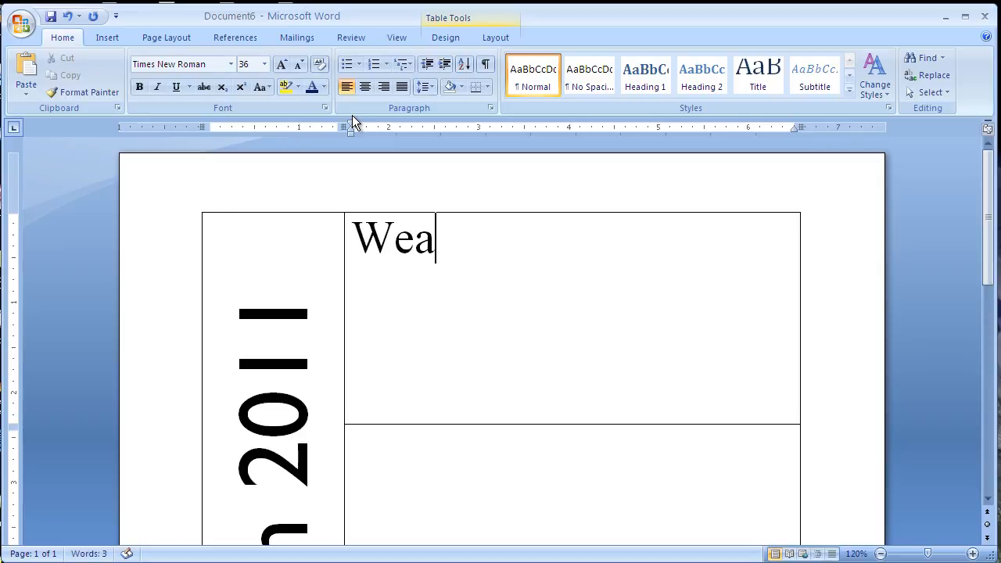
pyautogui.write('ver St. Mi')
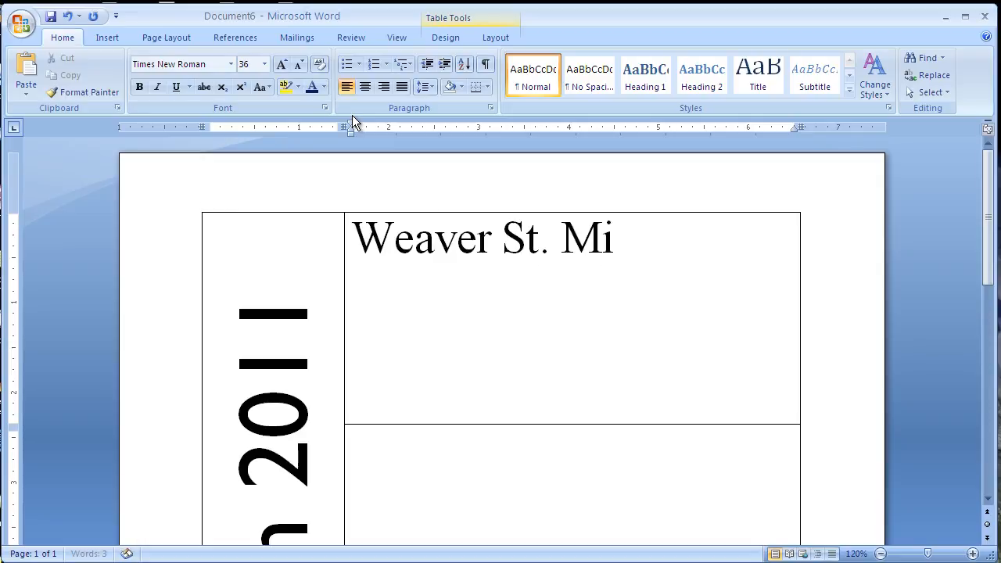
pyautogui.write('ddle School;')
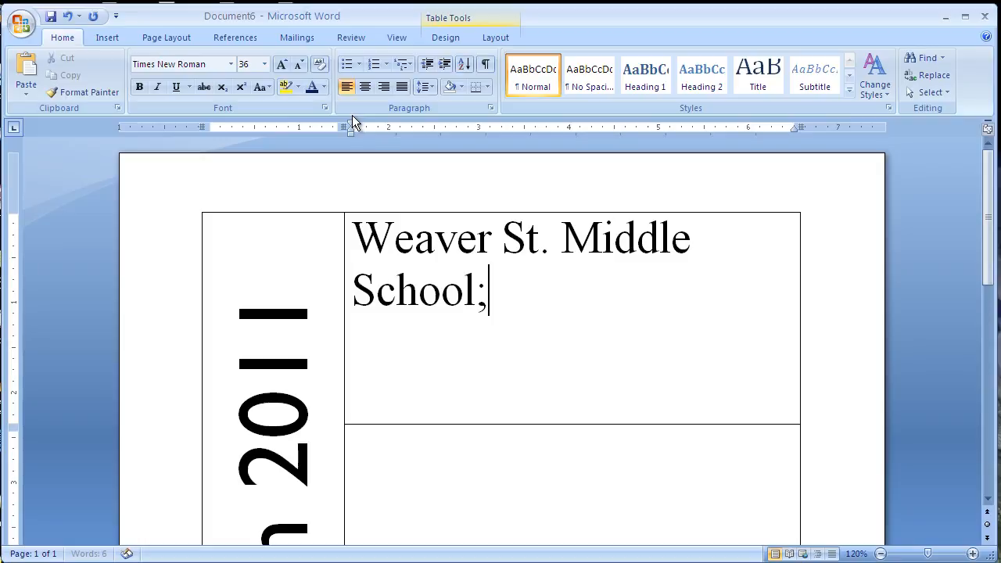
pyautogui.press('BackSpace')
# Select the school name and reduce its font size to 28 points.
pyautogui.keyDown('shift'); pyautogui.click(352, 236); pyautogui.keyUp('shift')
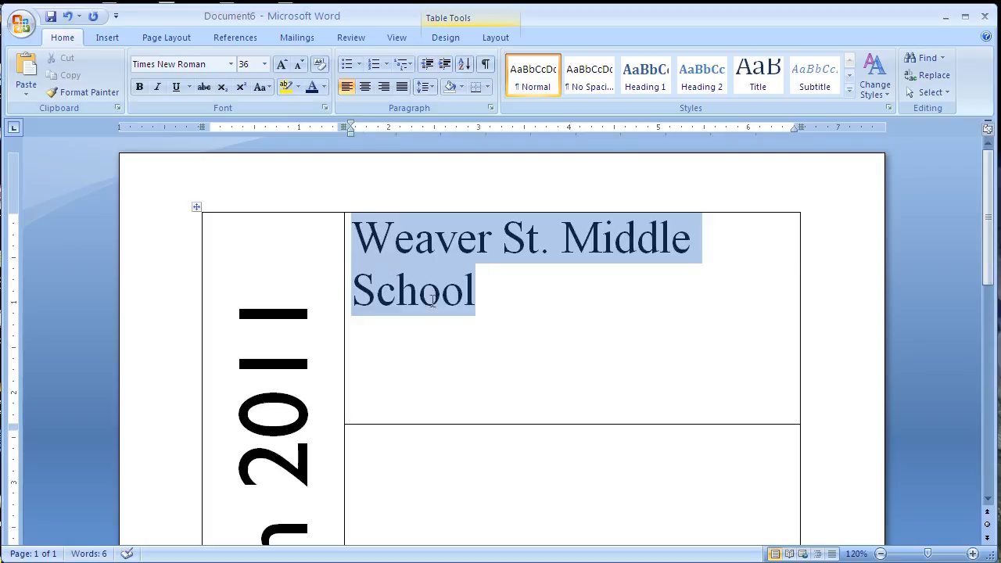
pyautogui.click(264, 65)
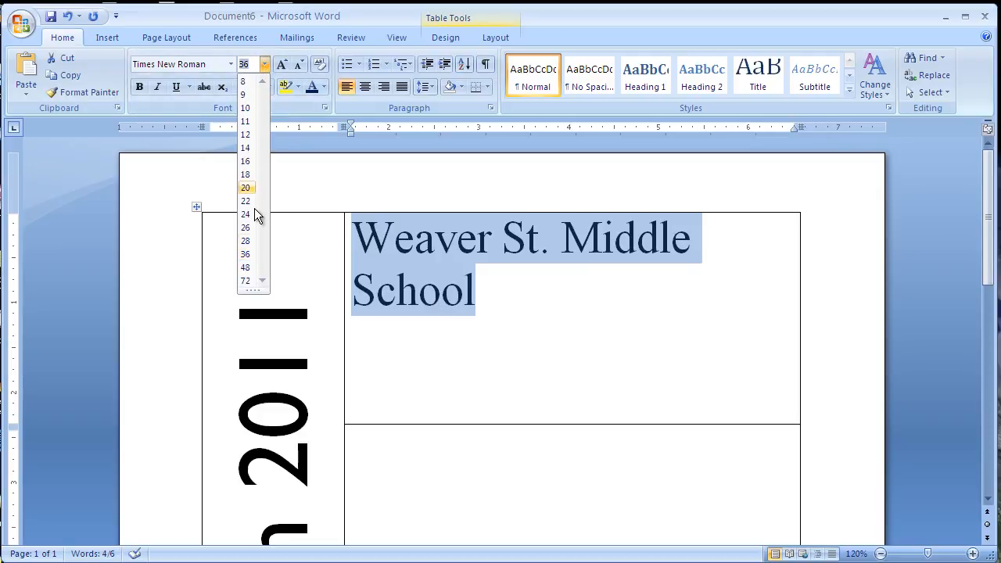
pyautogui.click(247, 241)
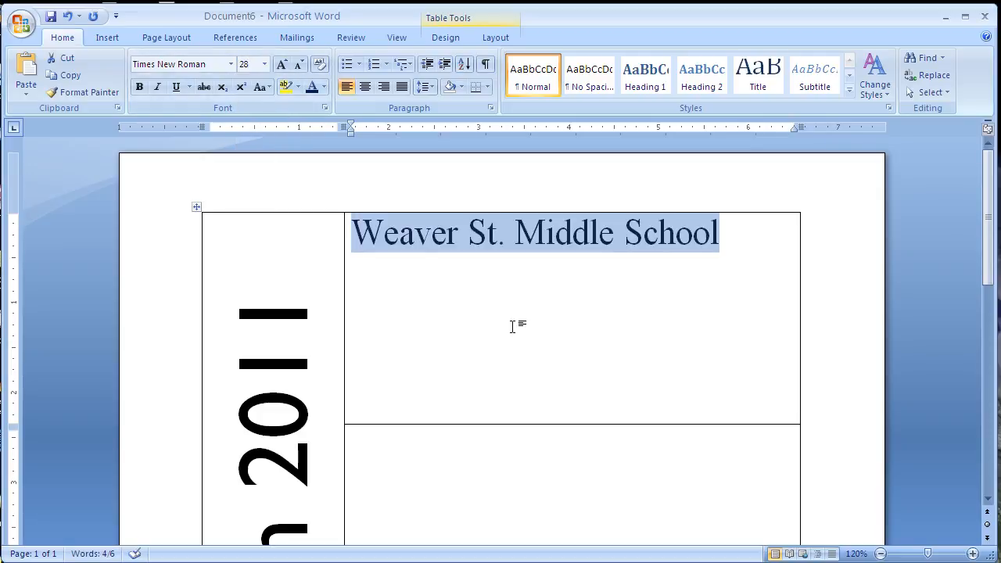
pyautogui.click(720, 243)
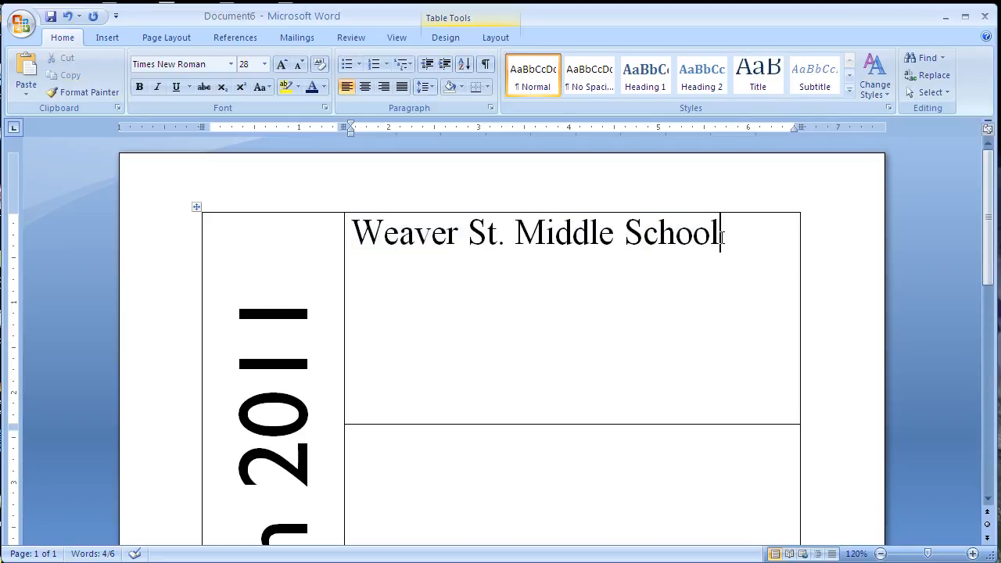
# On a new line, switch to Wingdings 2 and type the ornament characters a and b.
pyautogui.press('Return')
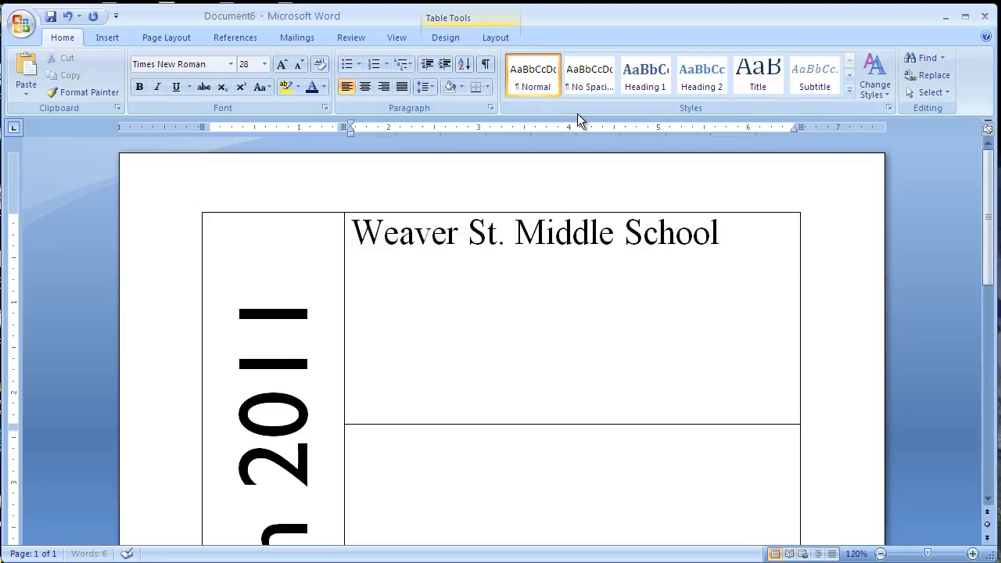
pyautogui.click(231, 65)
pyautogui.scroll(-5, 222, 250)
pyautogui.scroll(-20, 226, 264)
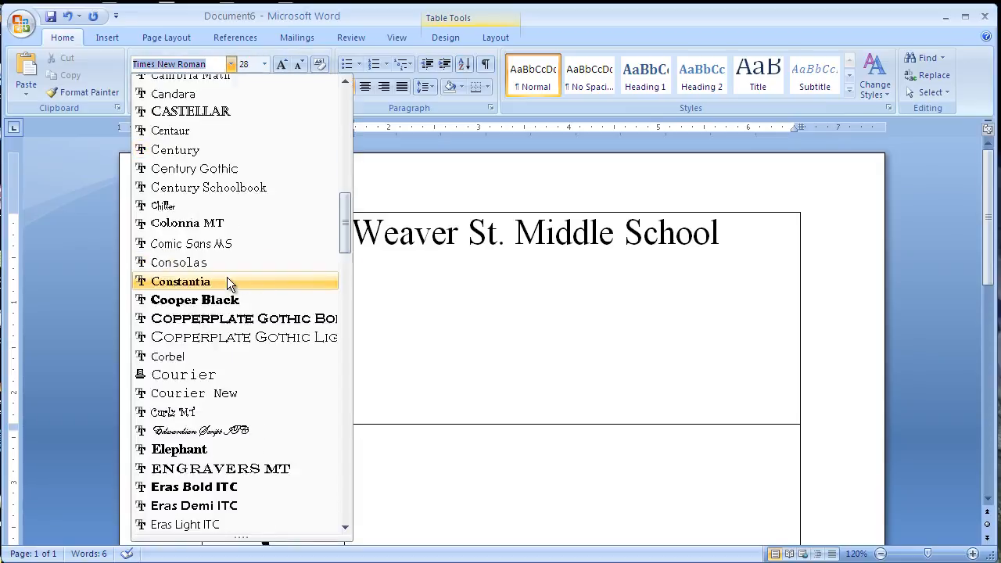
pyautogui.scroll(-9, 218, 274)
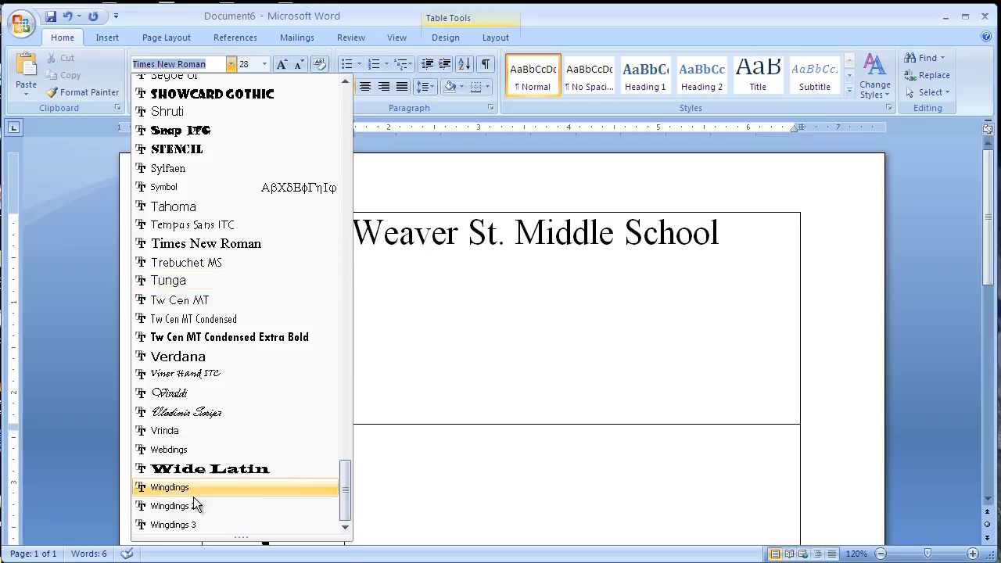
pyautogui.click(172, 507)
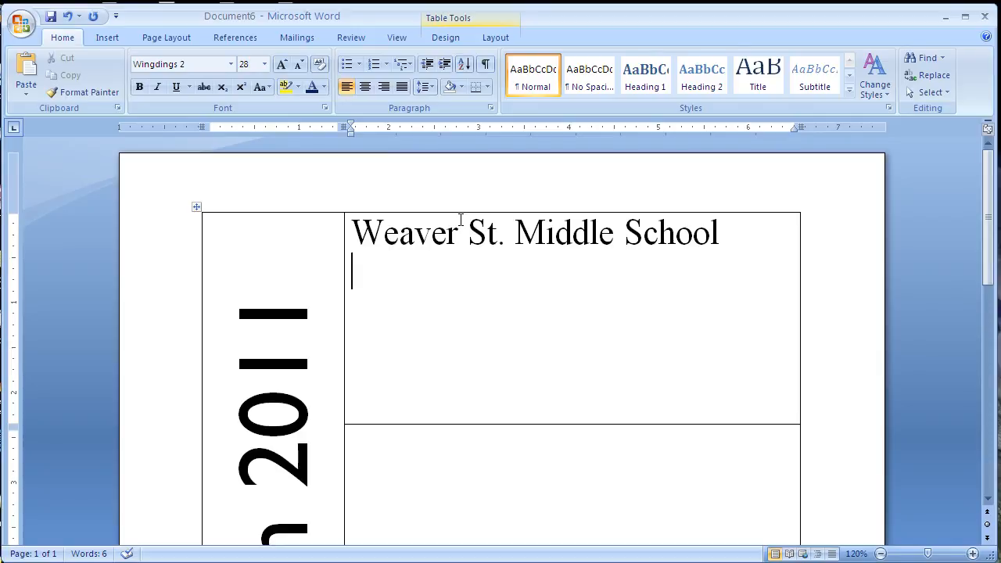
pyautogui.write('a')
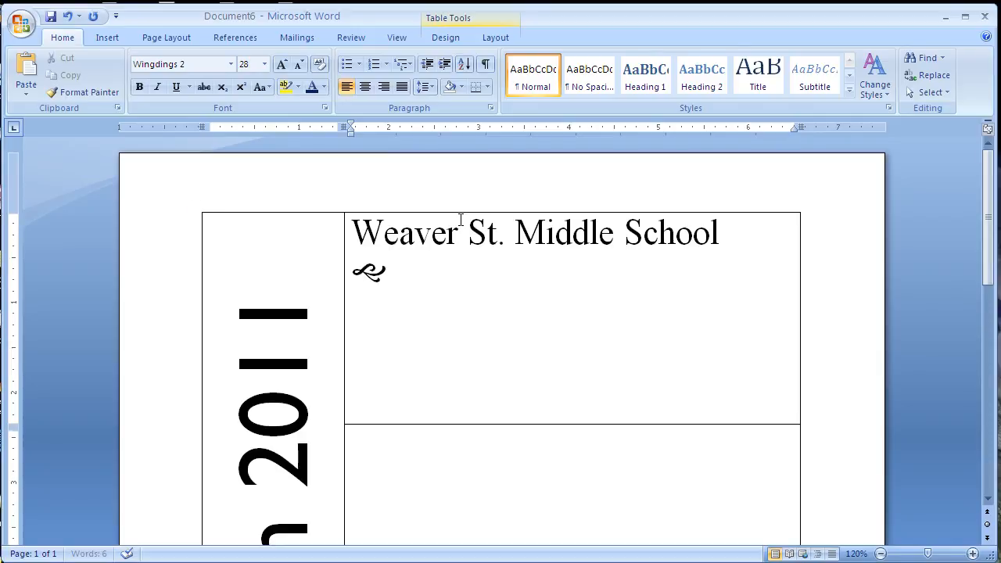
pyautogui.write('b')
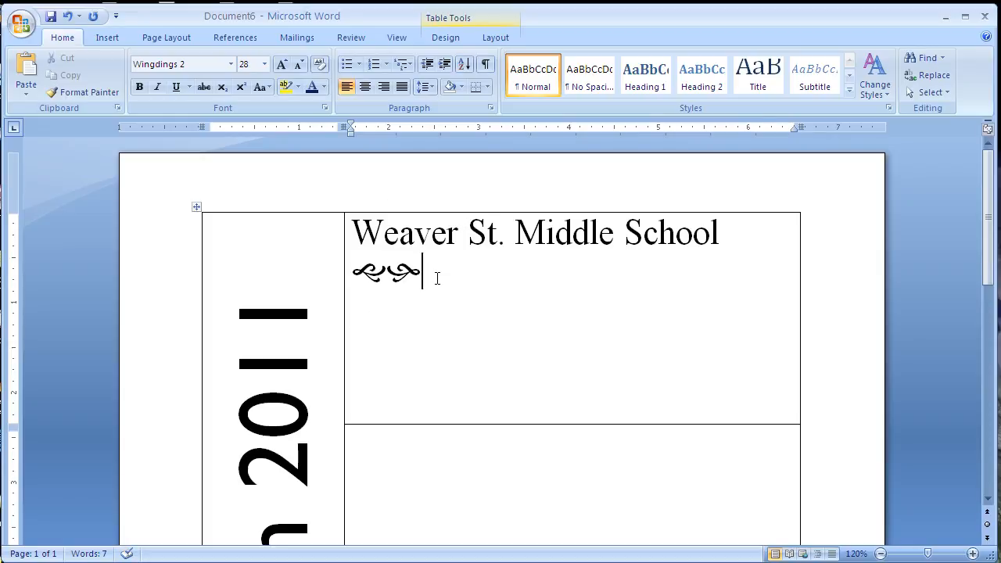
# Start another line and switch the font back to Times New Roman at 22 points.
pyautogui.press('Return')
pyautogui.click(231, 64)
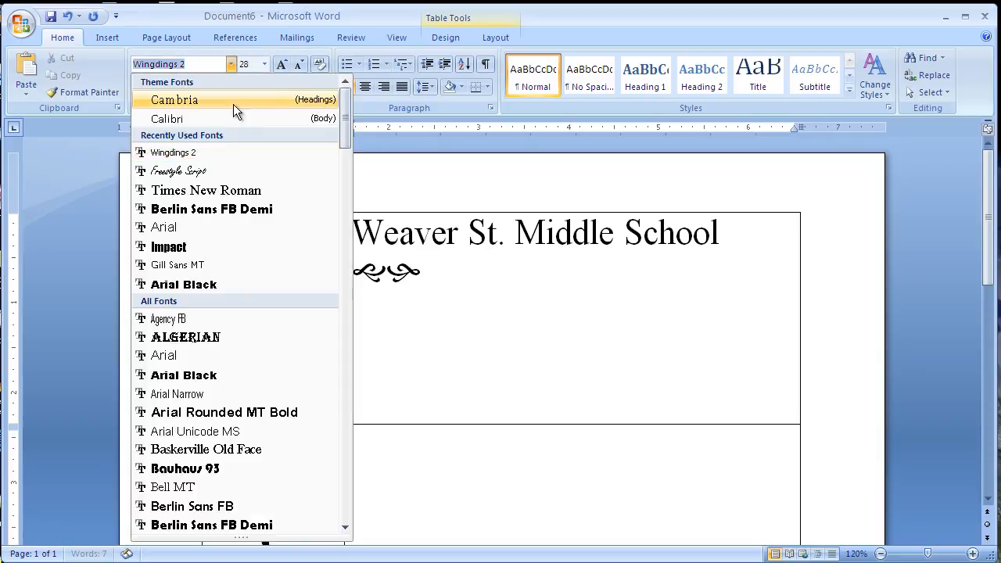
pyautogui.click(221, 191)
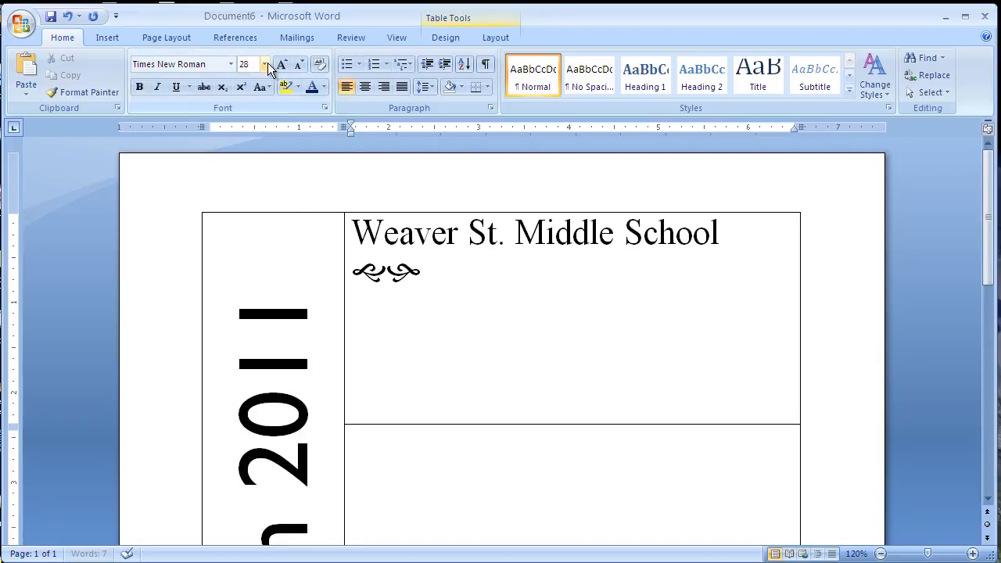
pyautogui.click(266, 64)
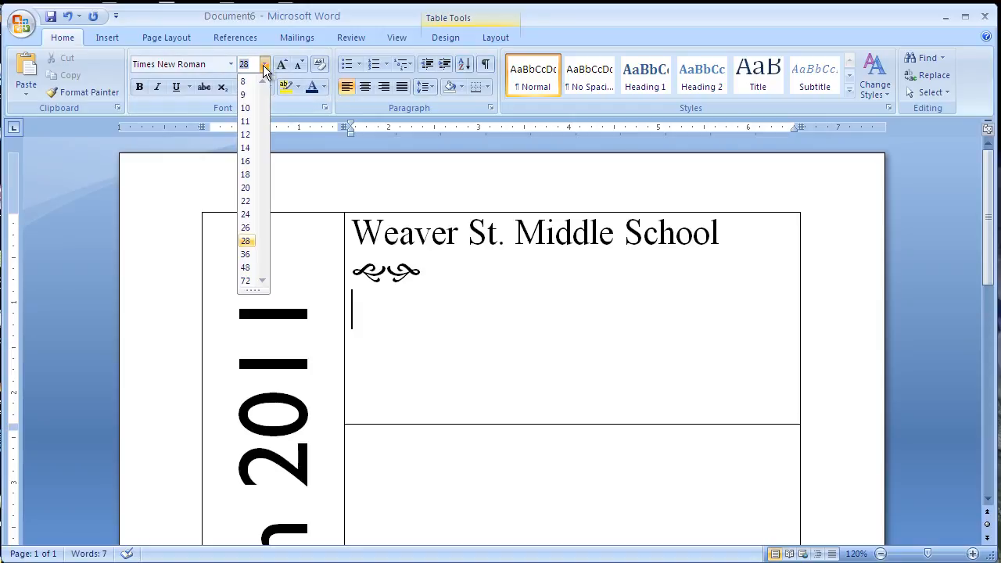
pyautogui.click(246, 202)
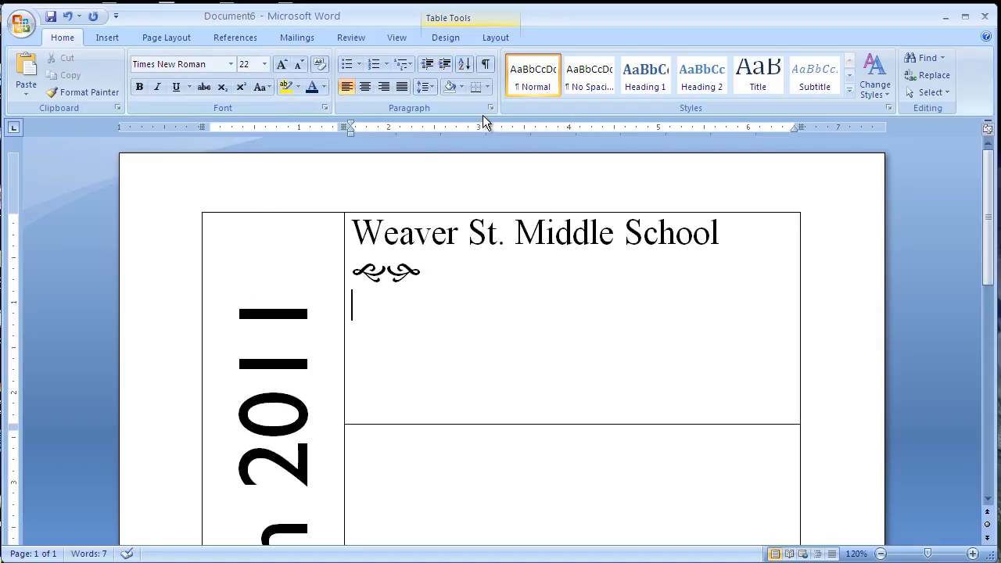
# Type New Atlantis, NJ on the new line below the ornament.
pyautogui.write('New ')
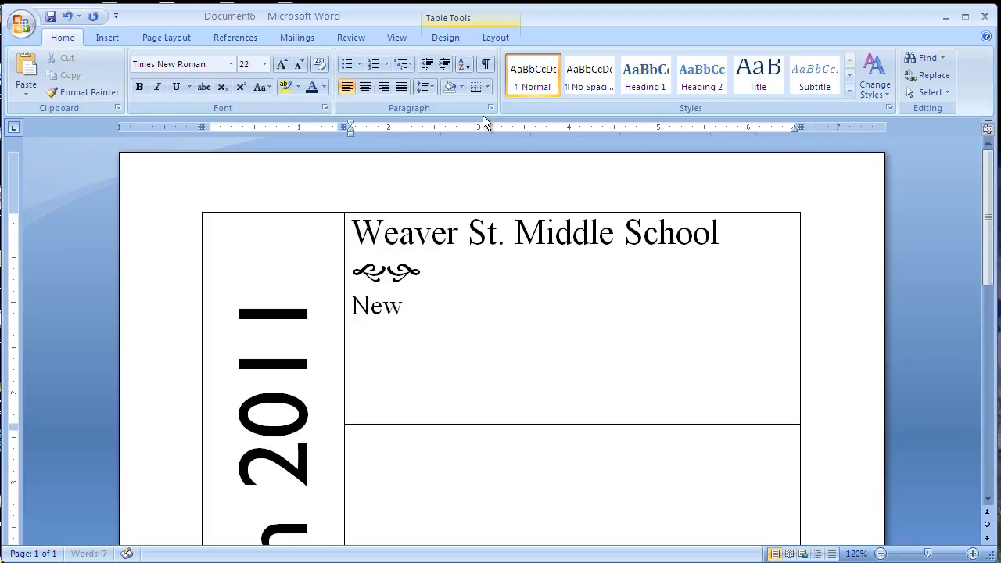
pyautogui.write('Atlanti')
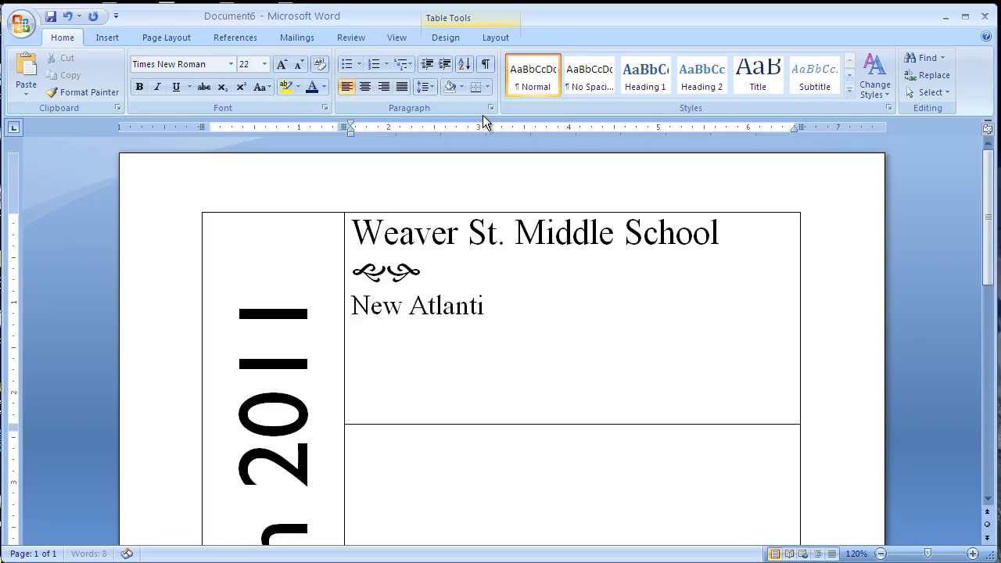
pyautogui.write('s, NJ')
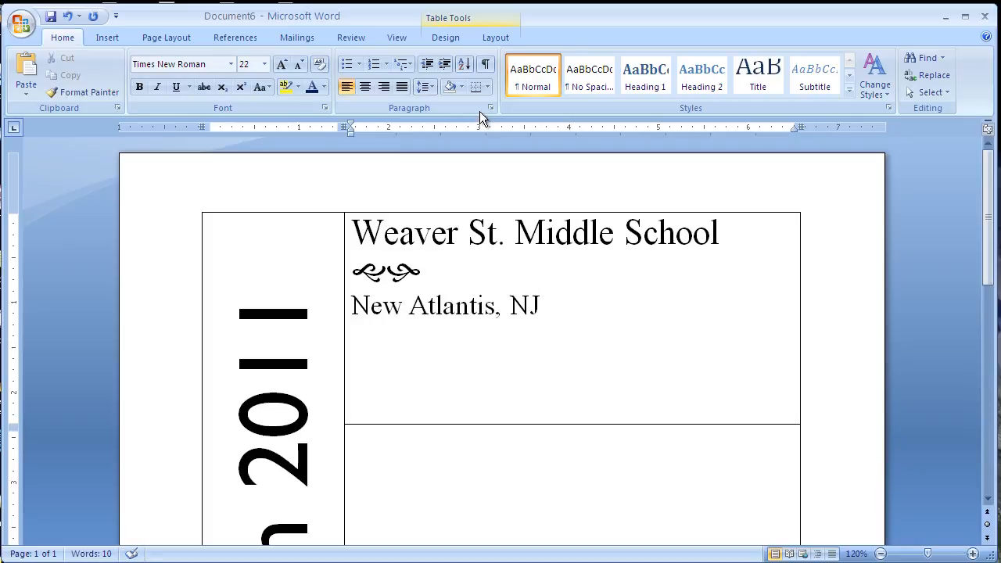
# Select the cell's three lines and align them centered both horizontally and vertically in the cell.
pyautogui.moveTo(354, 233); pyautogui.dragTo(527, 302)
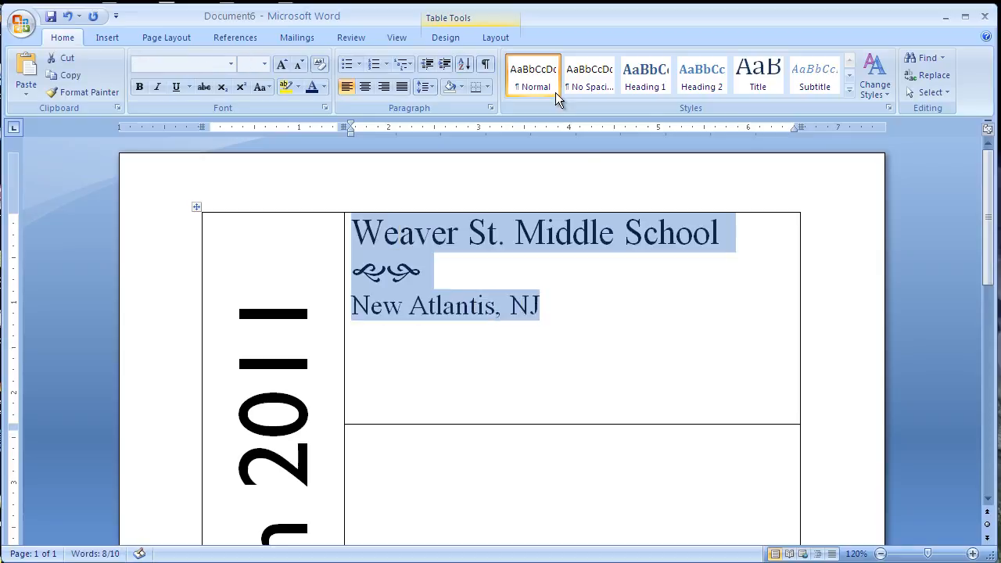
pyautogui.click(496, 37)
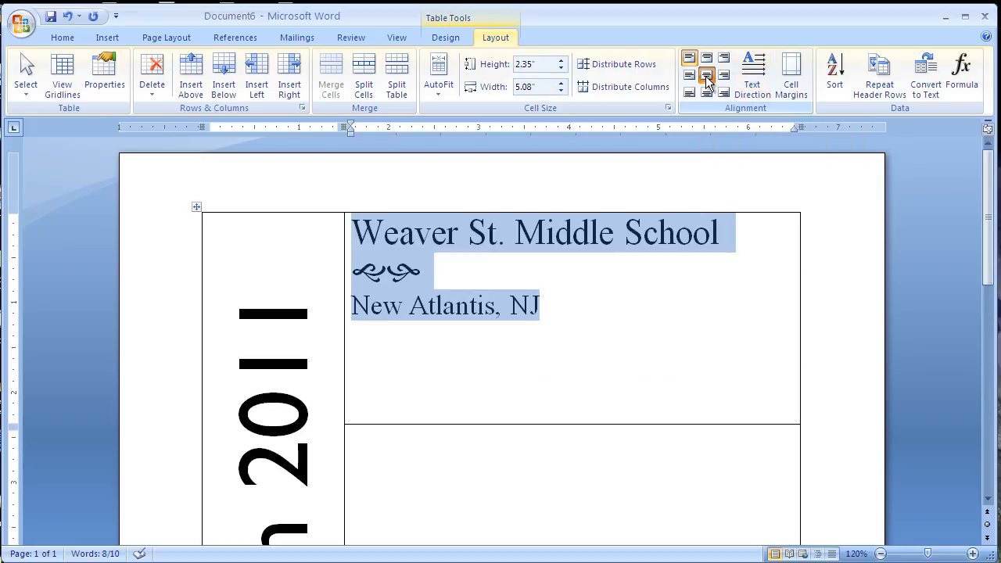
pyautogui.click(708, 75)
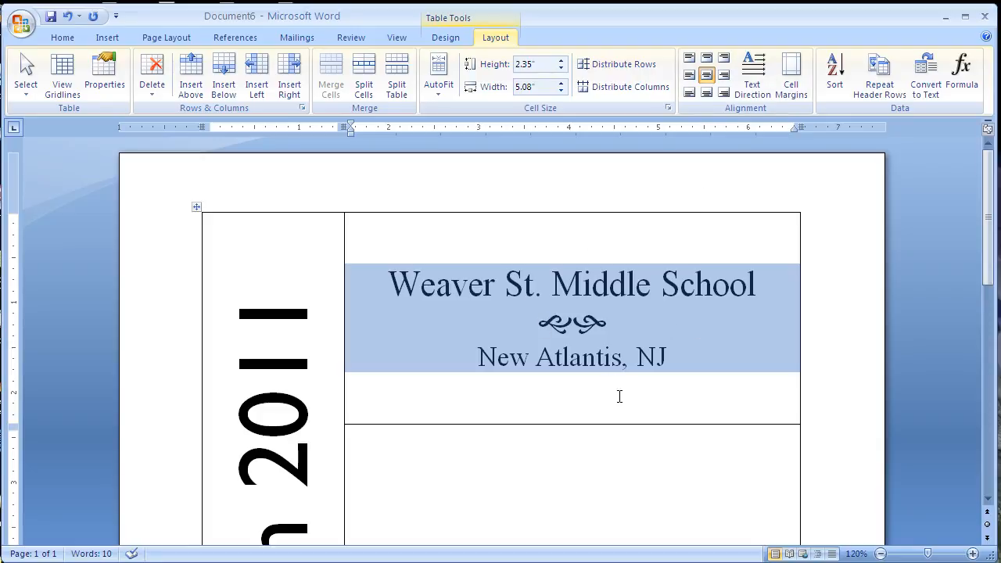
pyautogui.click(678, 397)
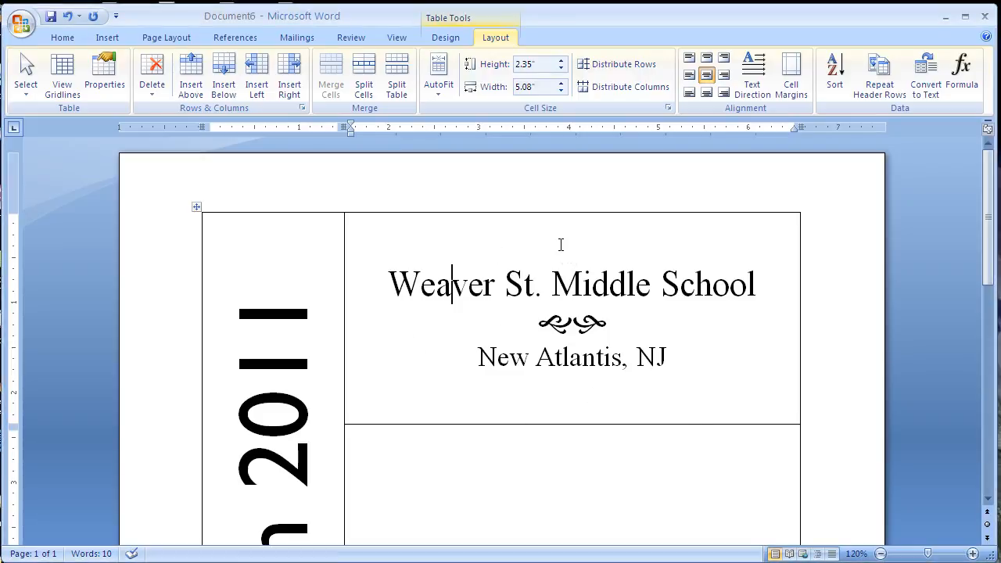
# Open the Borders and Shading settings for the top-right cell and set the shading to apply to Cell.
pyautogui.rightClick(562, 249)
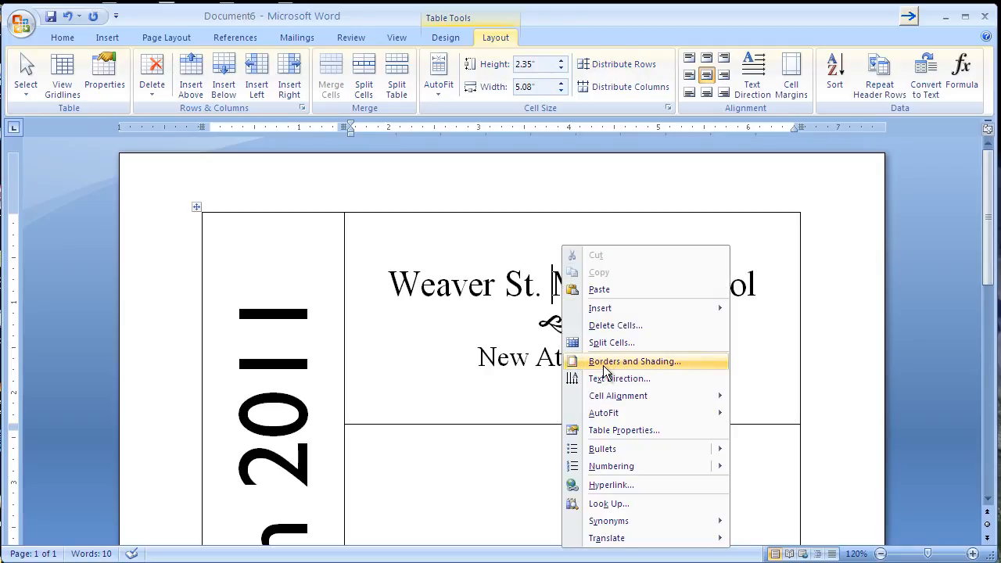
pyautogui.click(603, 366)
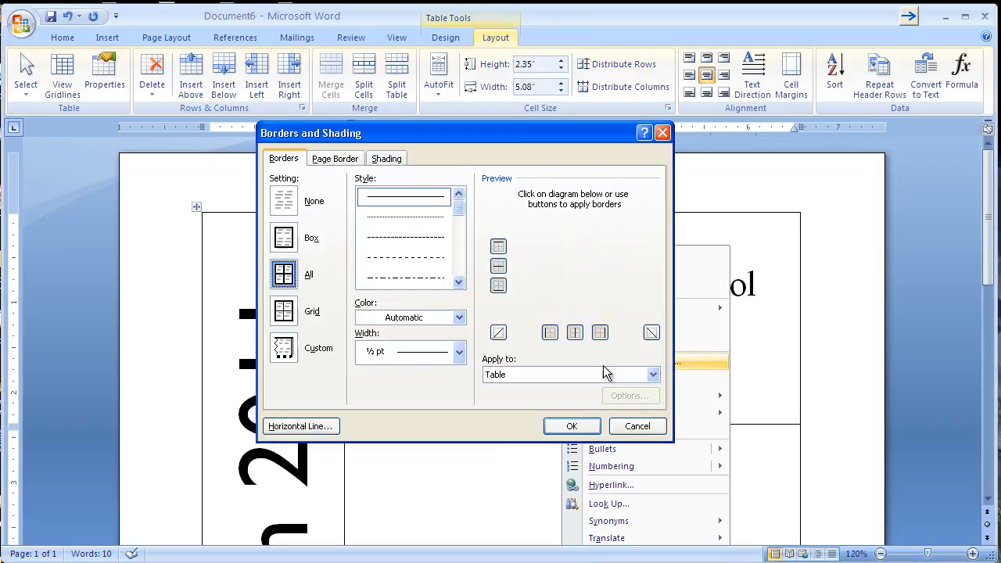
pyautogui.click(386, 159)
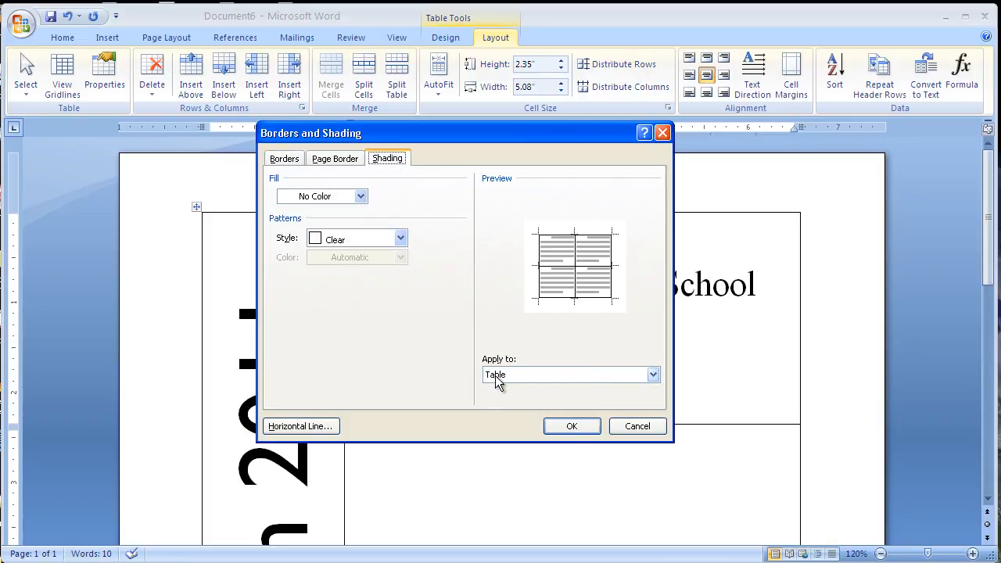
pyautogui.moveTo(553, 132); pyautogui.dragTo(336, 141)
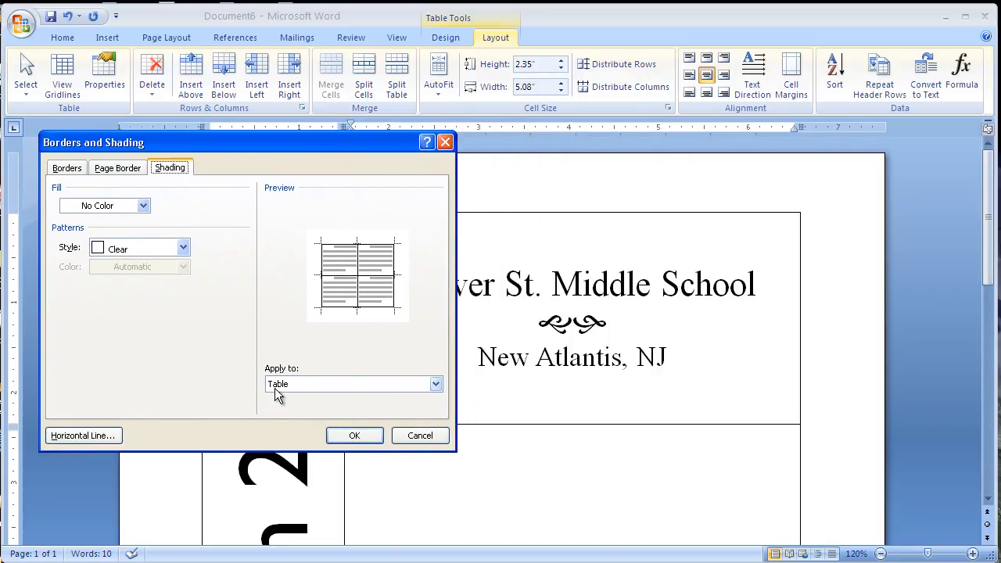
pyautogui.click(437, 386)
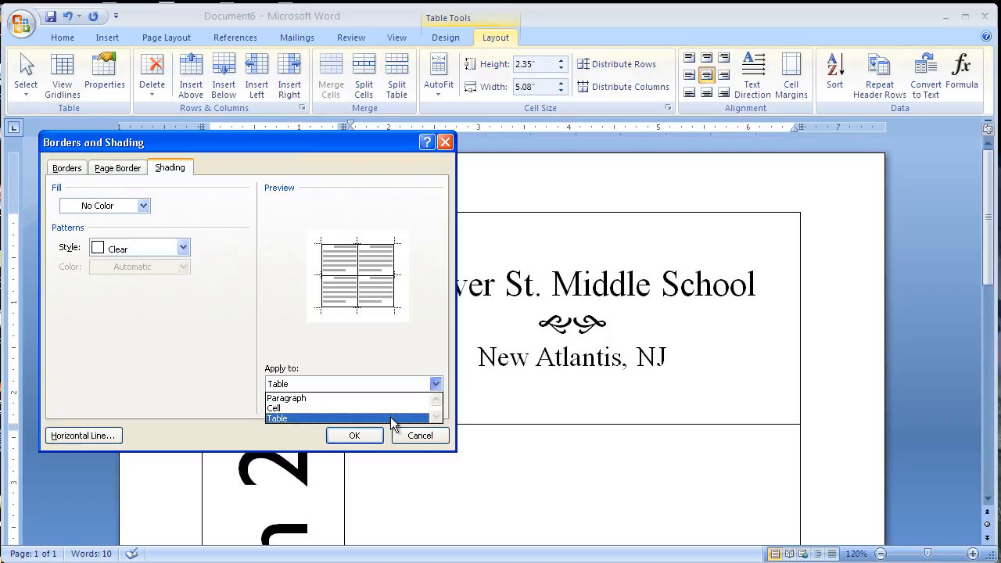
pyautogui.click(312, 408)
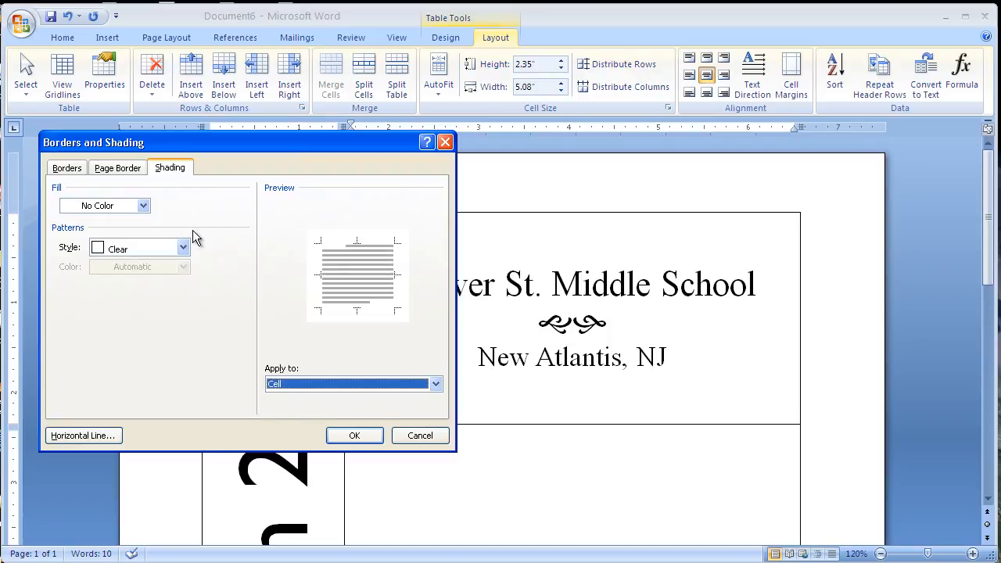
pyautogui.moveTo(238, 131); pyautogui.dragTo(328, 133)
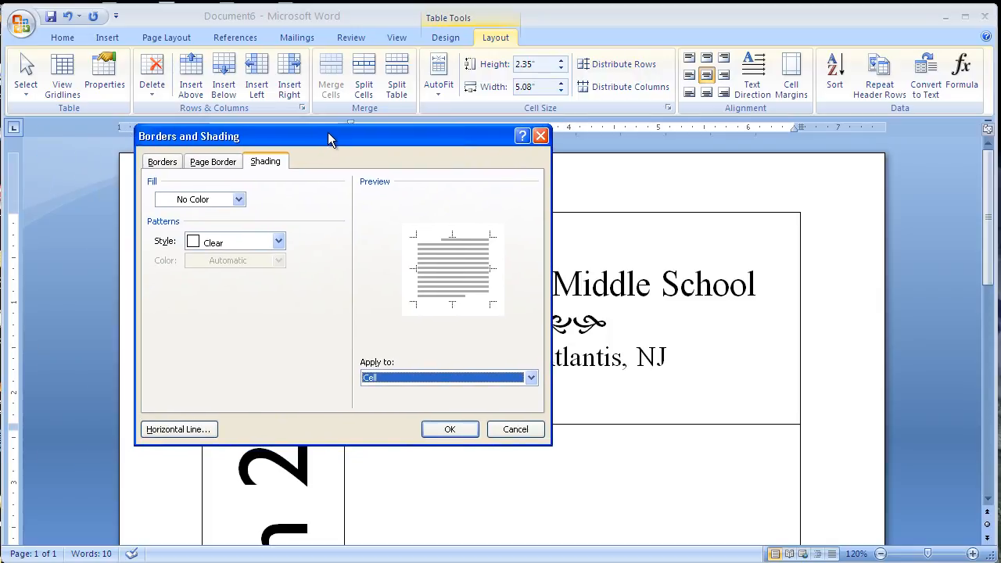
# Fill the top-right cell with a pale yellow color chosen from the standard color palette.
pyautogui.click(238, 201)
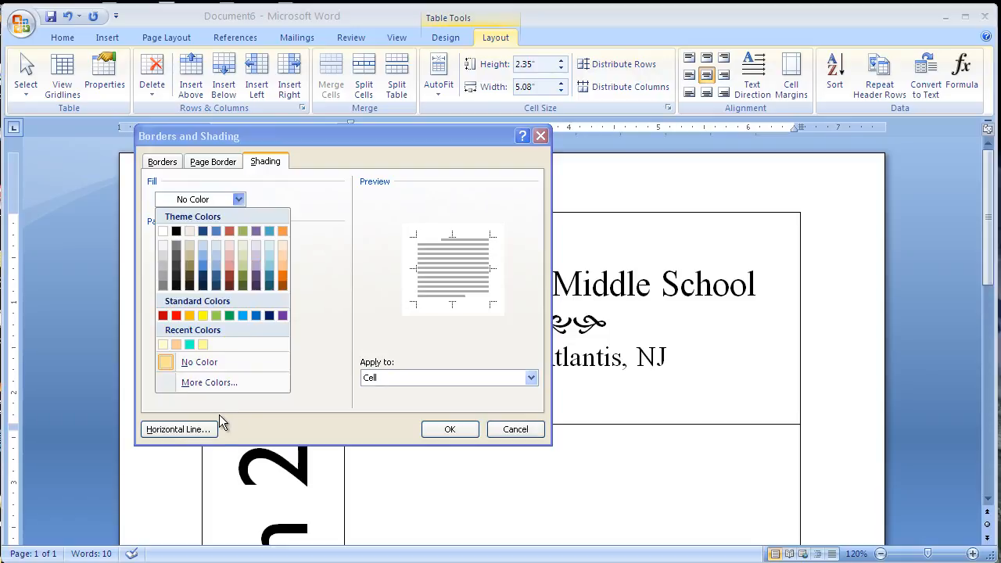
pyautogui.click(207, 383)
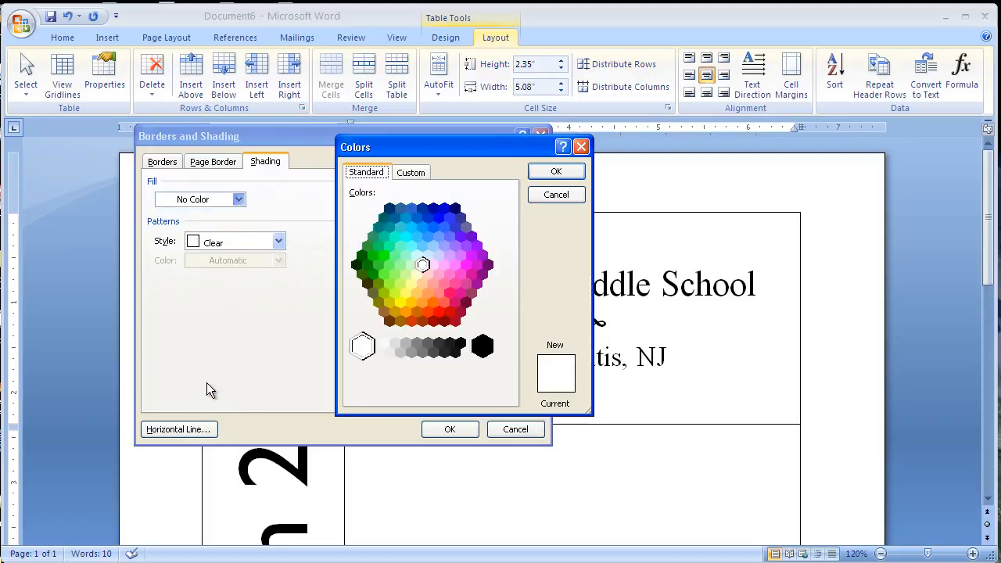
pyautogui.click(412, 173)
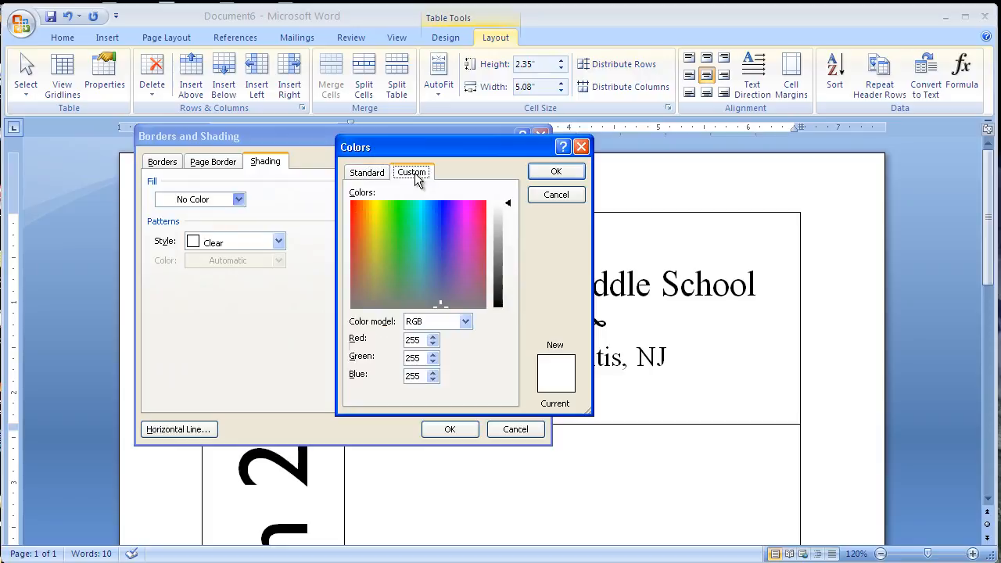
pyautogui.click(358, 173)
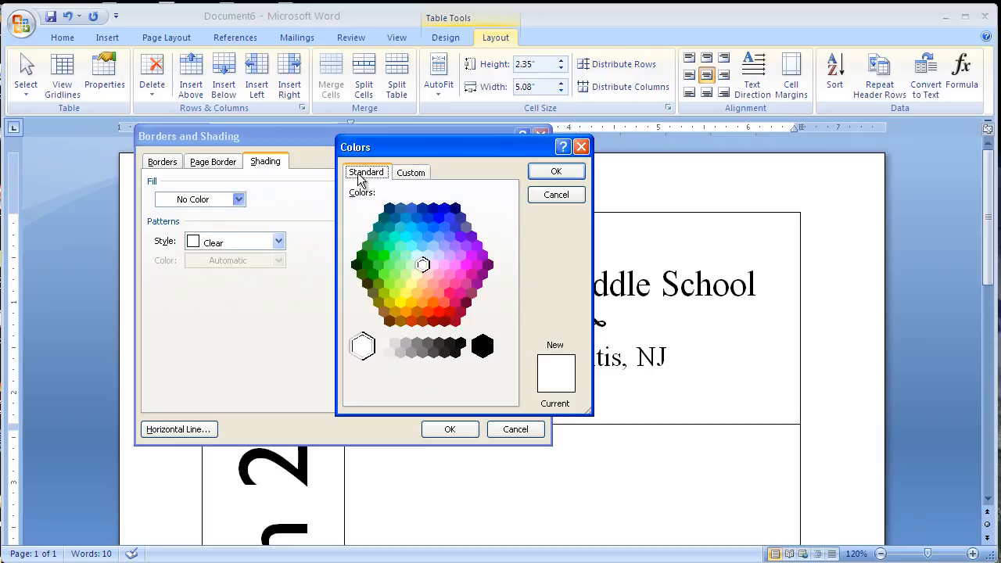
pyautogui.click(417, 273)
pyautogui.click(552, 174)
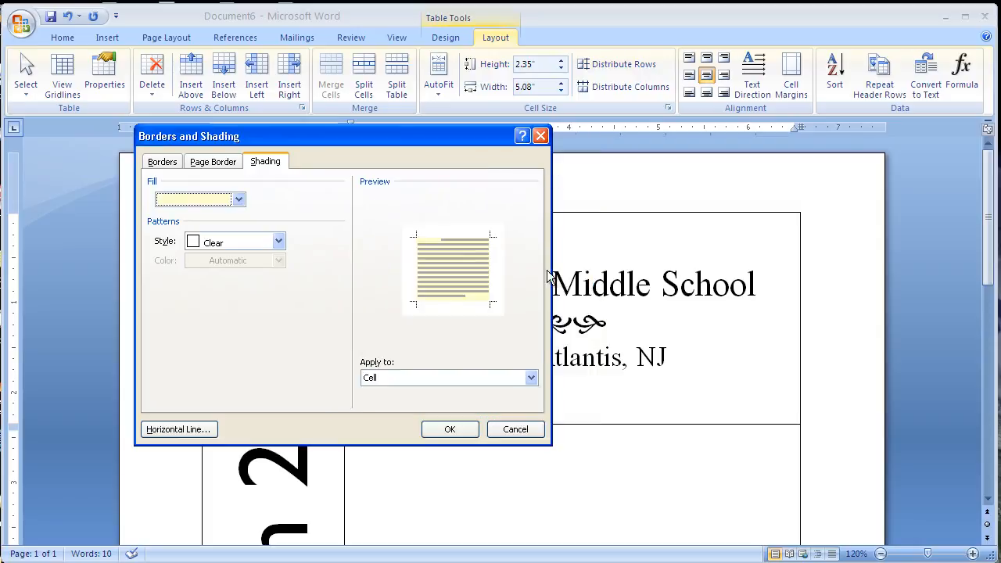
pyautogui.click(463, 435)
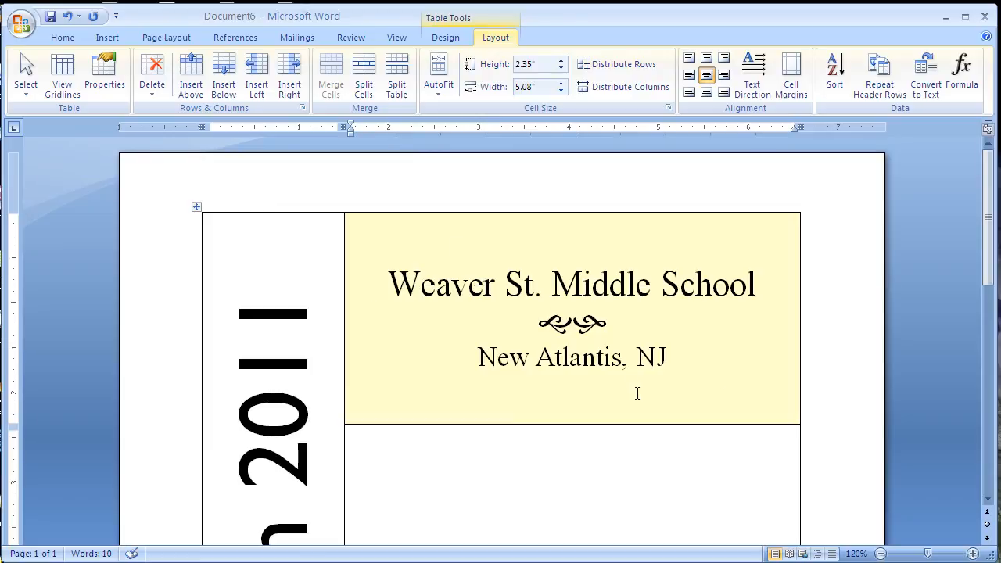